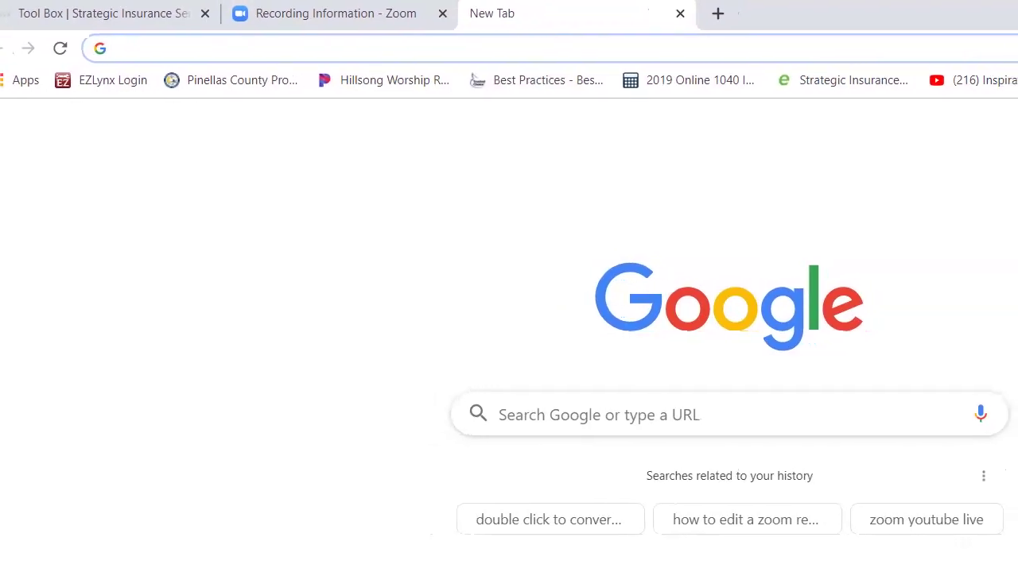
Switch to Outlook and arrange the Other inbox by From to reach the messages sent by Zoom.
click(276, 15)
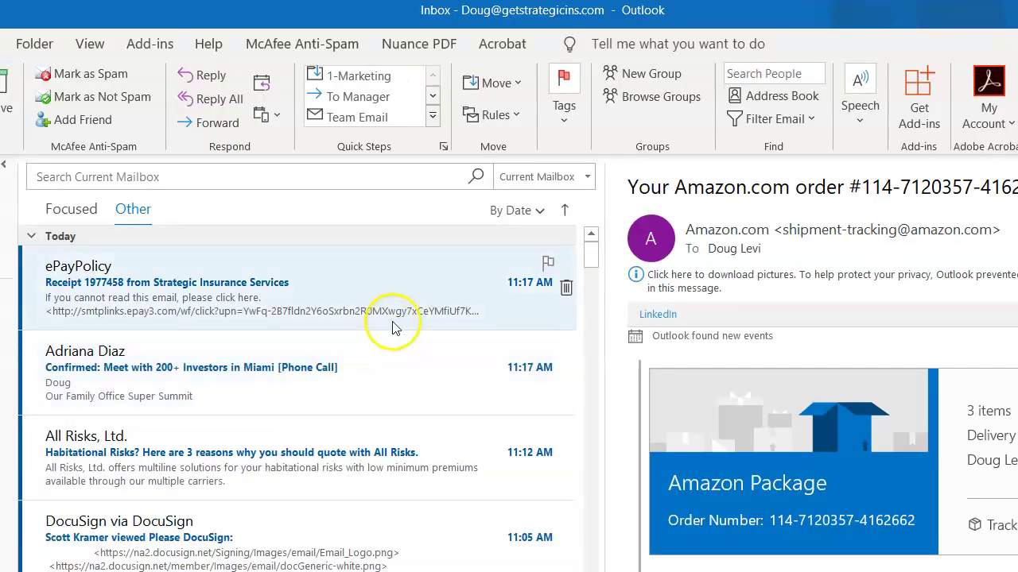
click(521, 211)
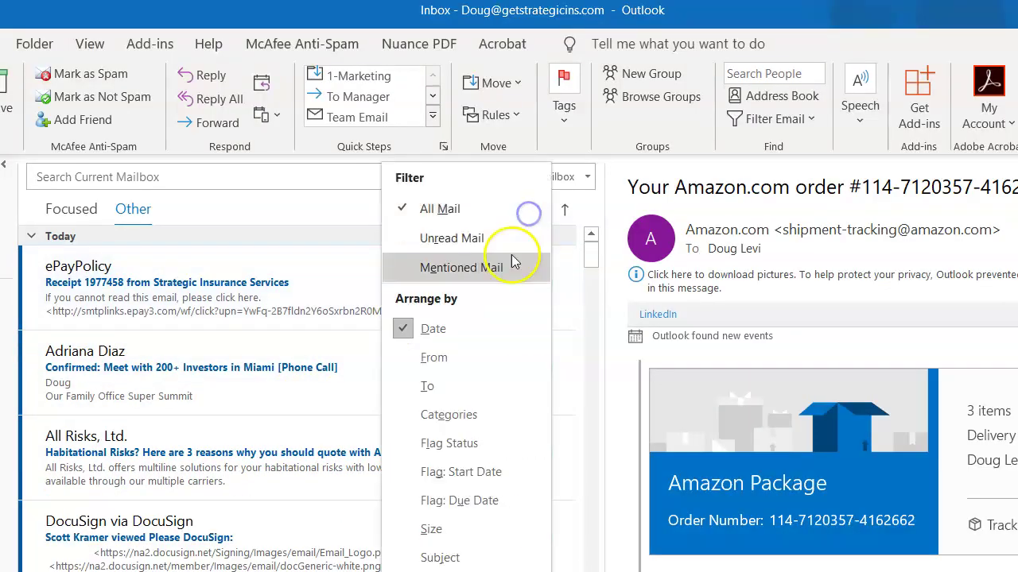
click(477, 354)
click(391, 374)
scroll(363, 379, down, 10)
click(364, 379)
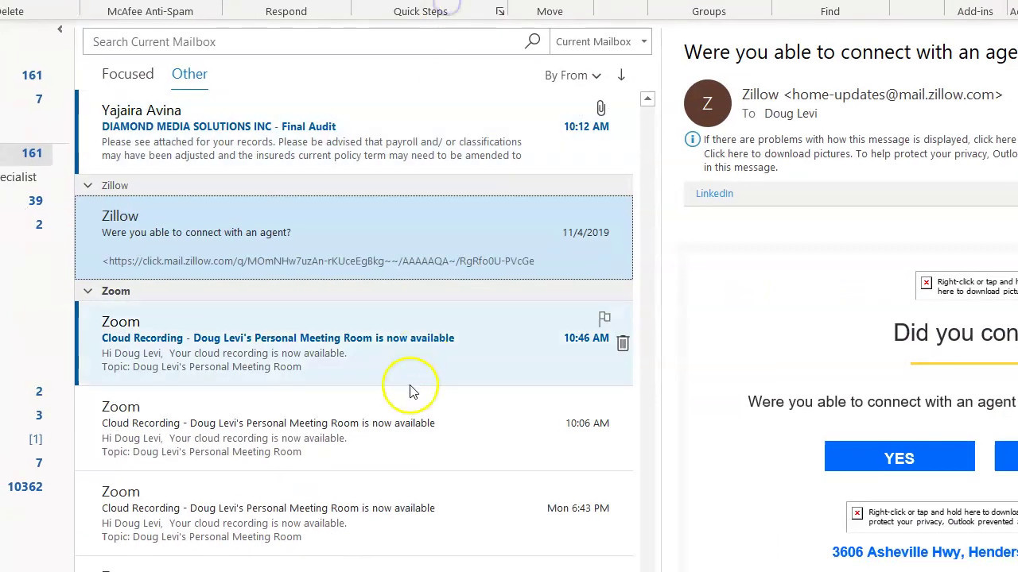
Open the newest Zoom cloud recording notification, view its recording links, and close the message.
click(348, 492)
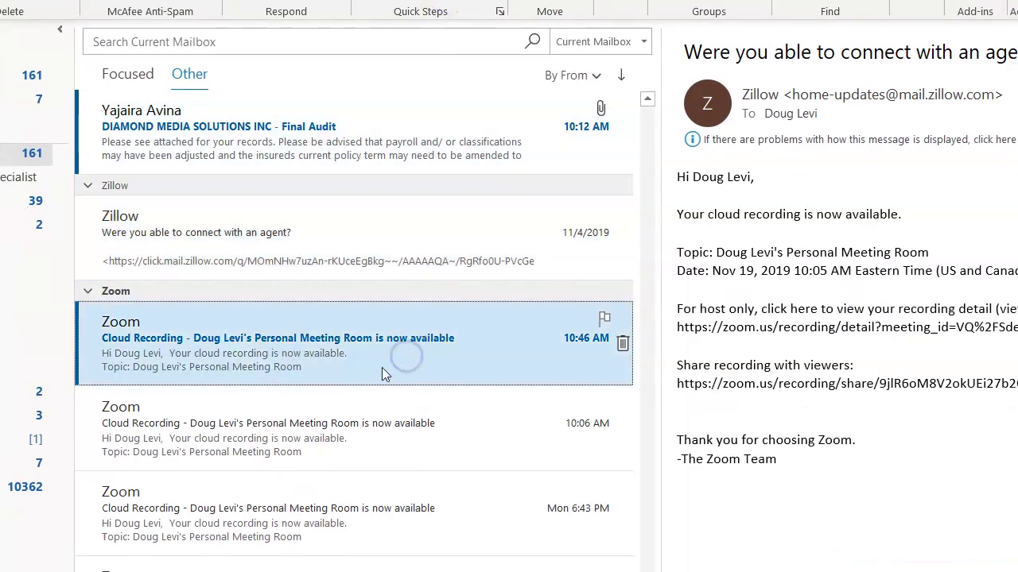
double_click(381, 373)
scroll(567, 493, down, 1)
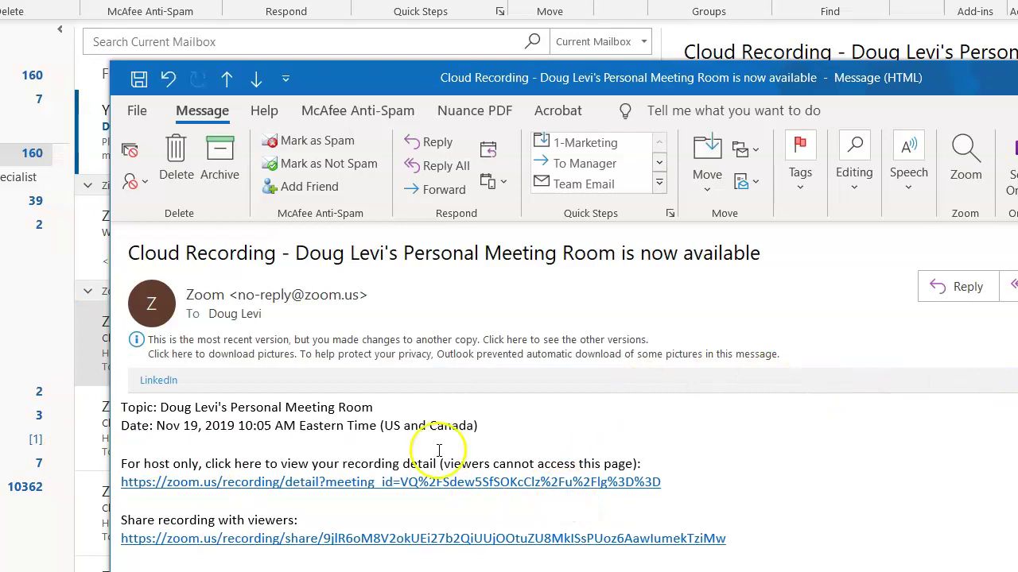
key(Escape)
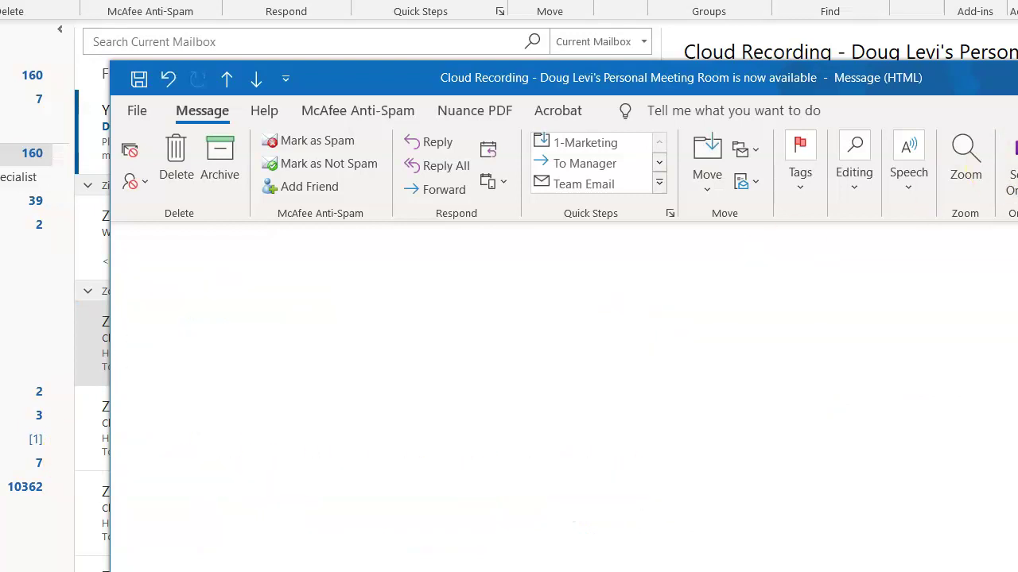
click(646, 94)
Switch to Chrome and sign in to the Zoom website with the login saved in RoboForm.
click(238, 571)
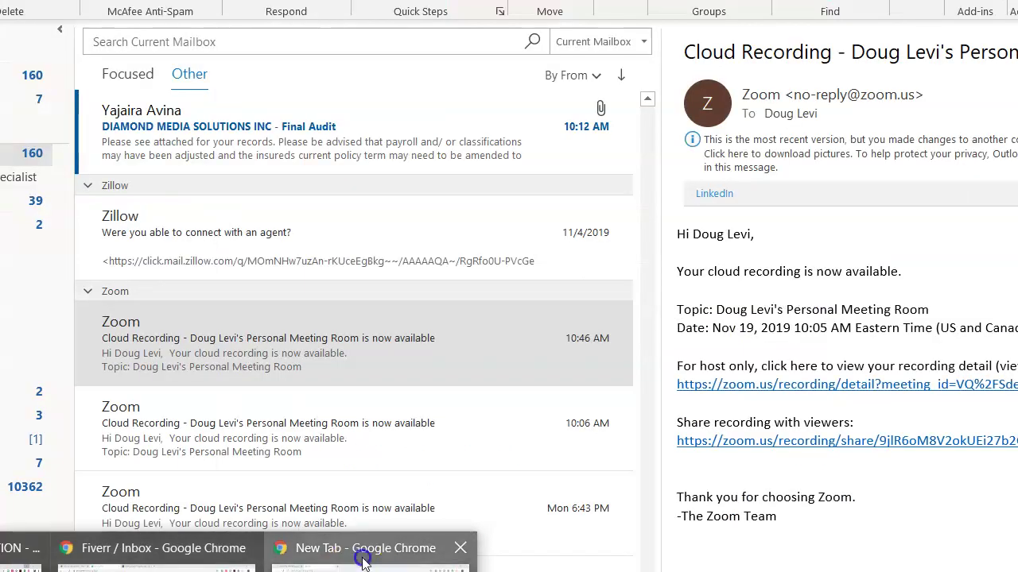
click(363, 555)
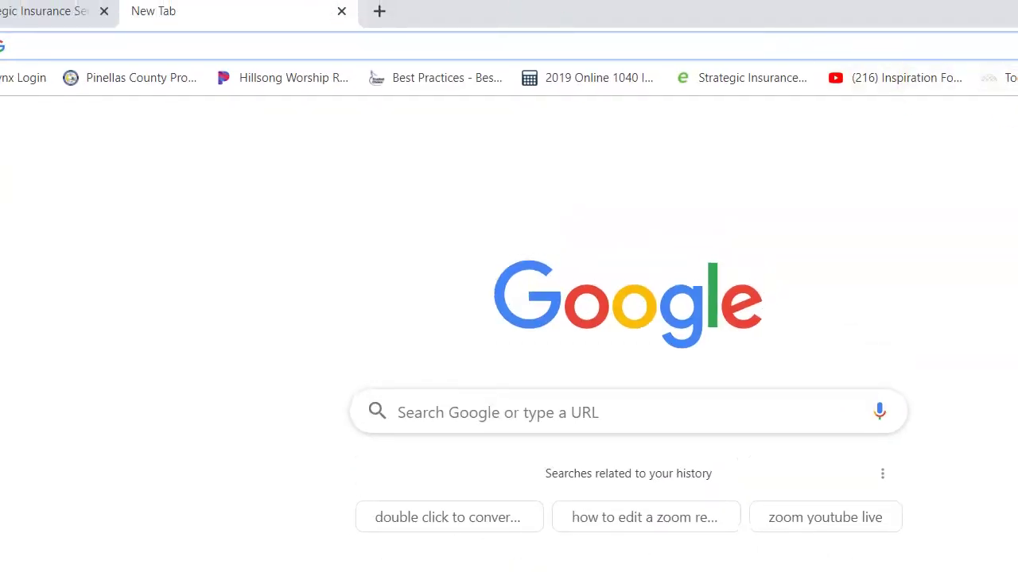
click(1011, 46)
click(870, 154)
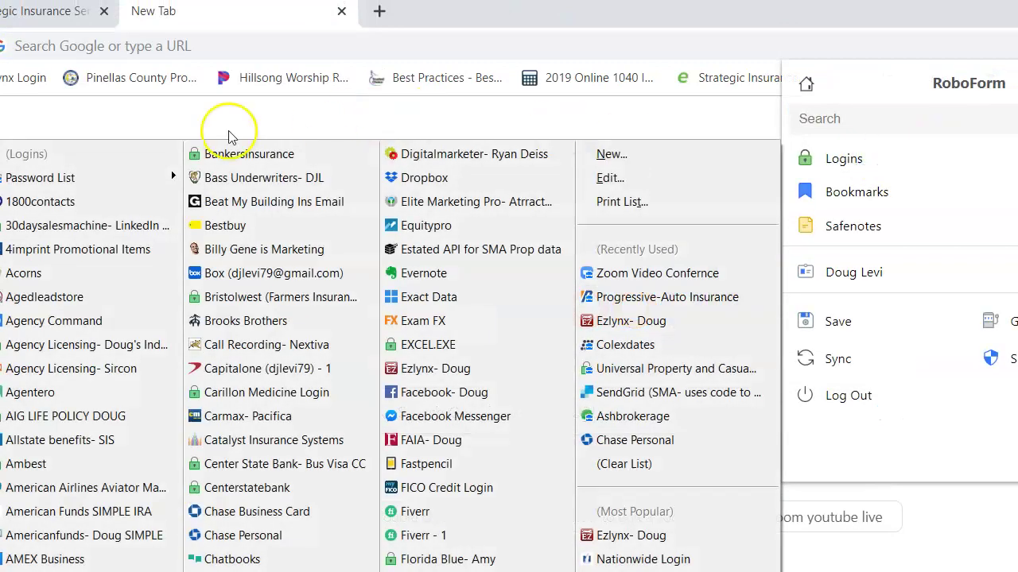
mouse_move(57, 180)
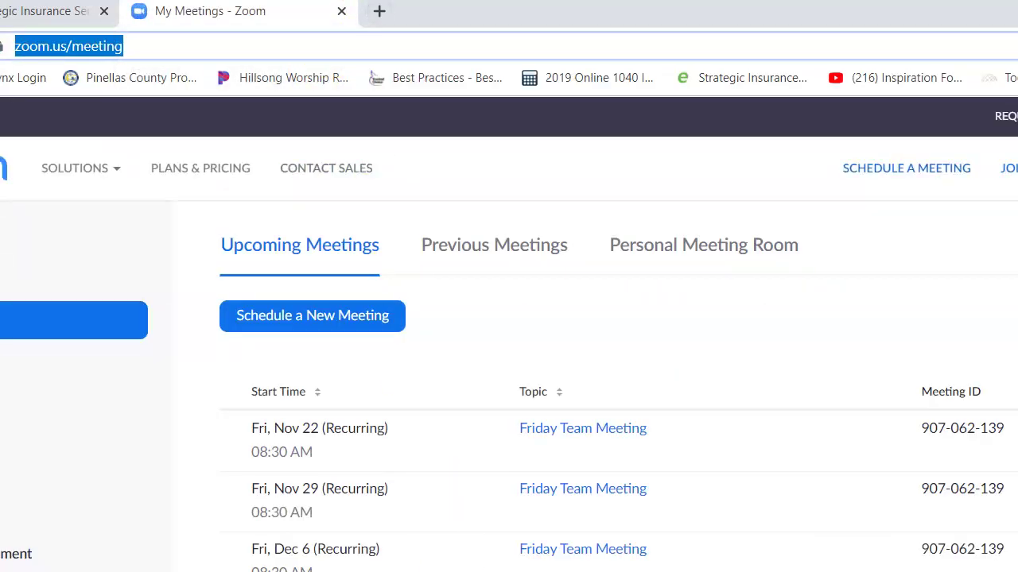
Open the Nov 18, 2019 05:18 PM meeting among Zoom's cloud recordings and download both of its files.
click(115, 375)
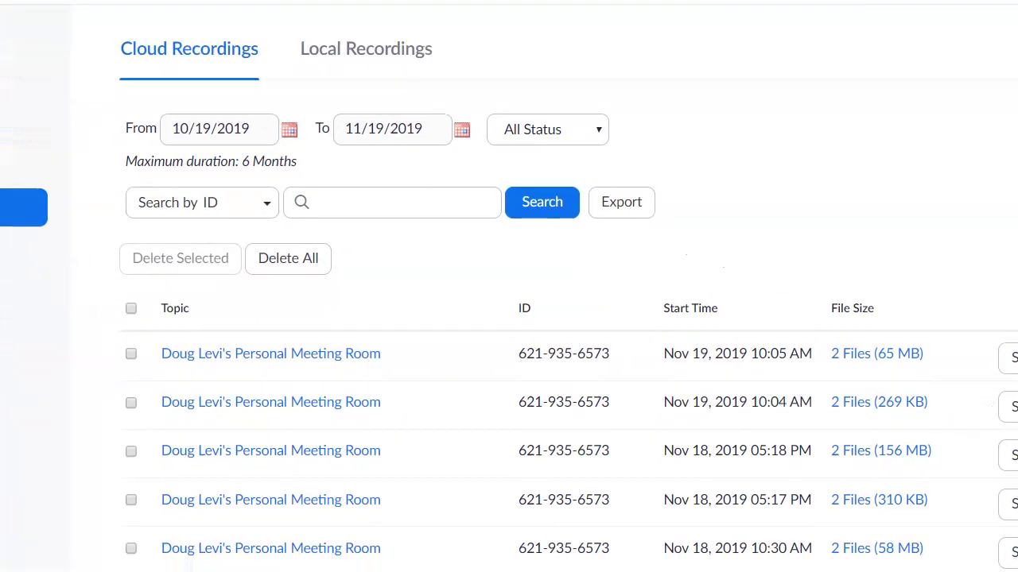
scroll(795, 343, down, 3)
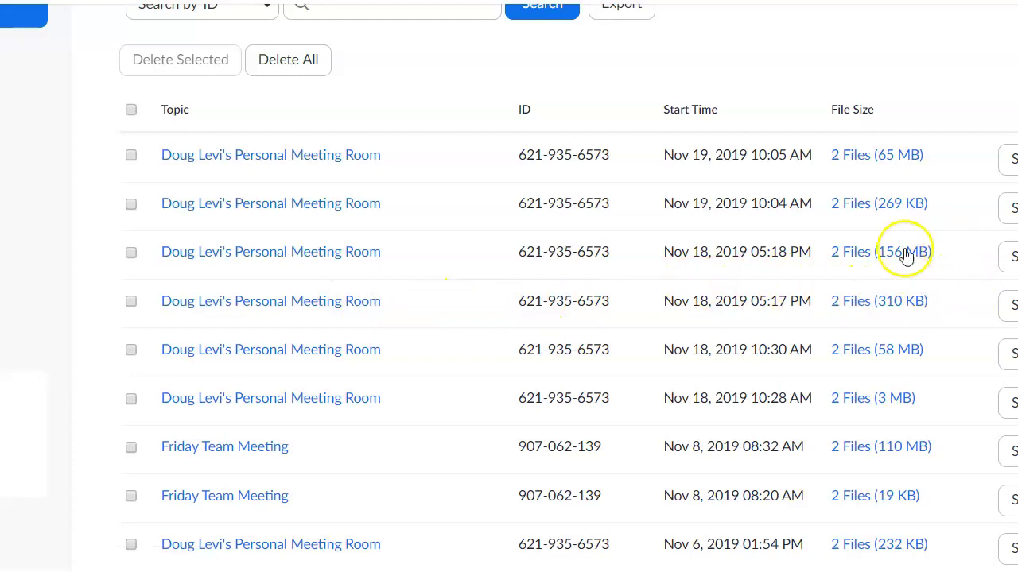
click(863, 252)
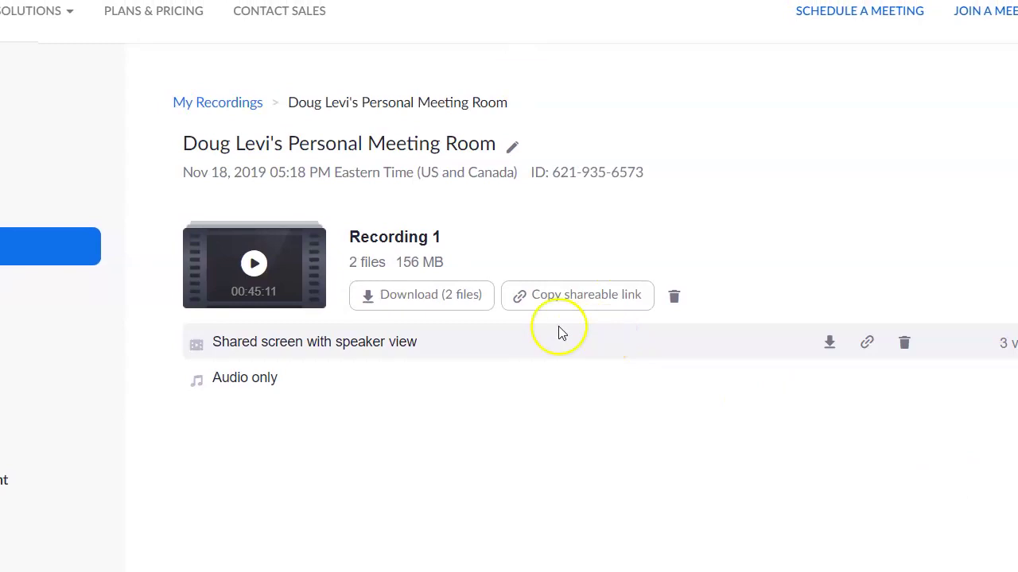
click(451, 300)
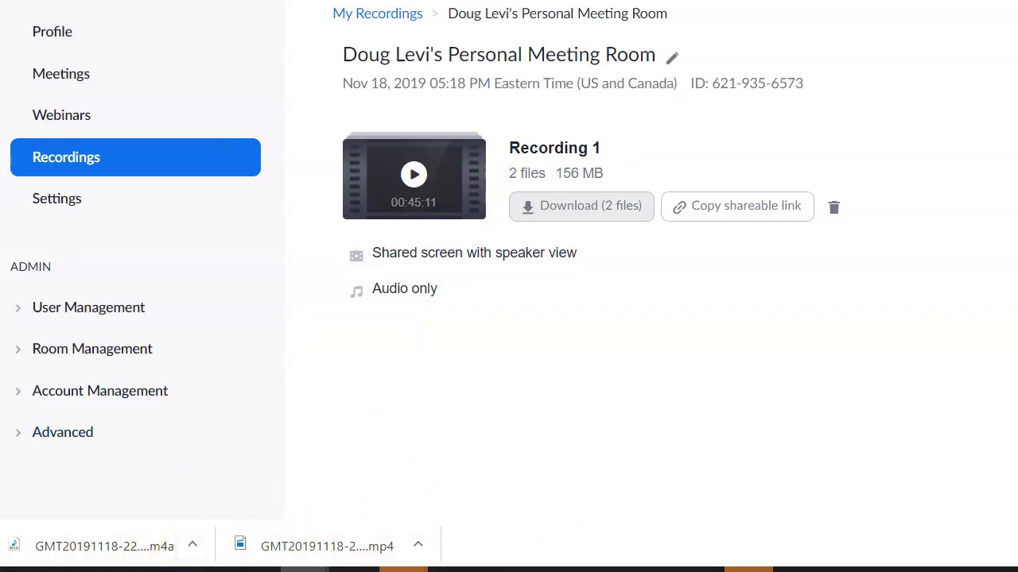
Show the downloaded m4a file in its folder and dismiss the SkypeBridge.exe error dialogs.
click(193, 547)
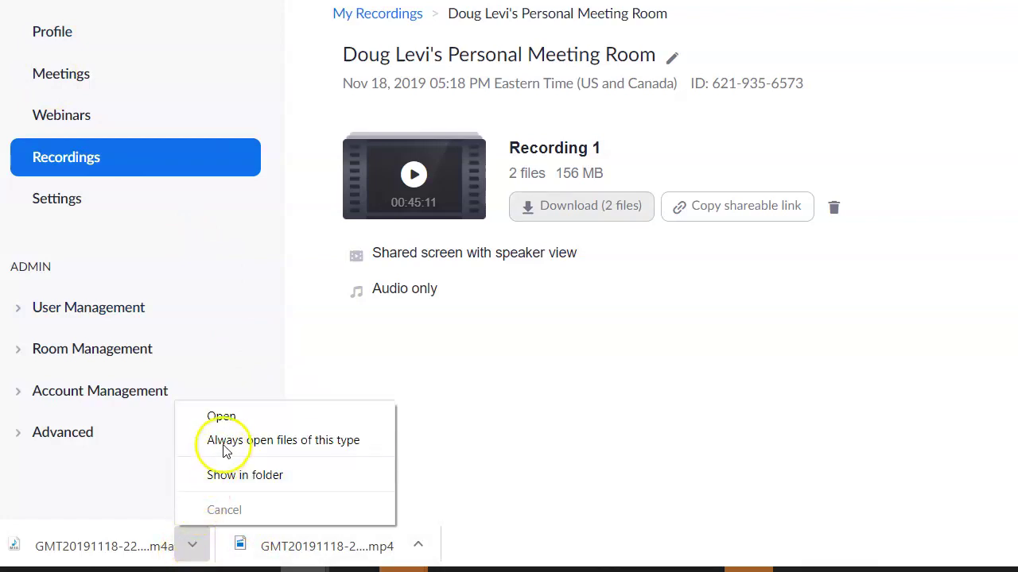
click(232, 474)
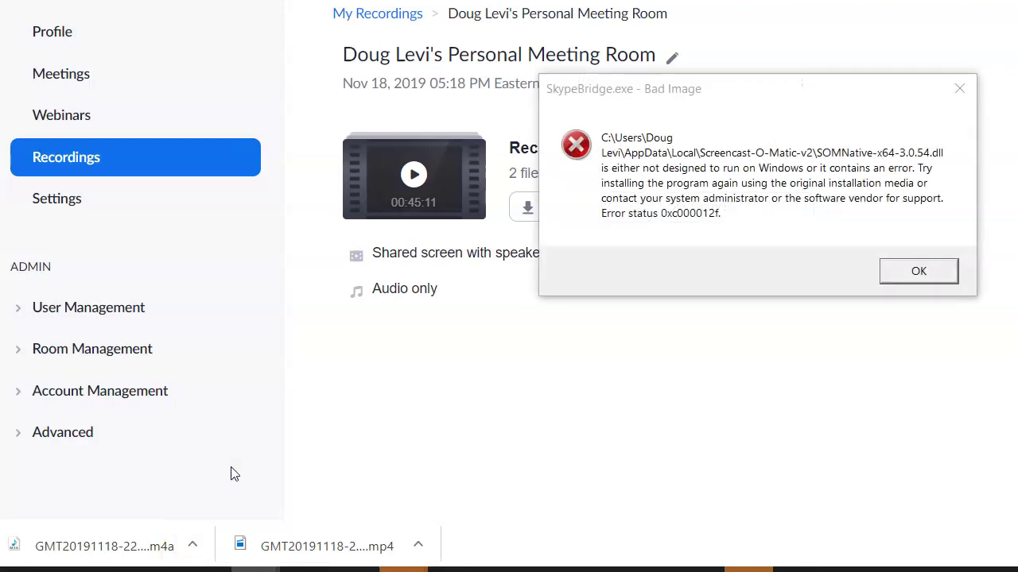
click(919, 270)
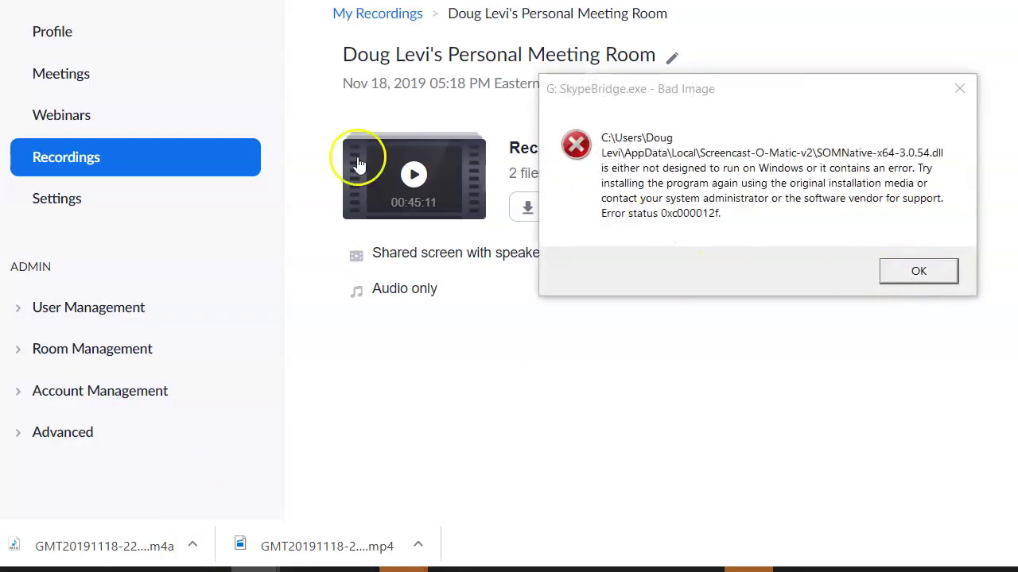
click(919, 271)
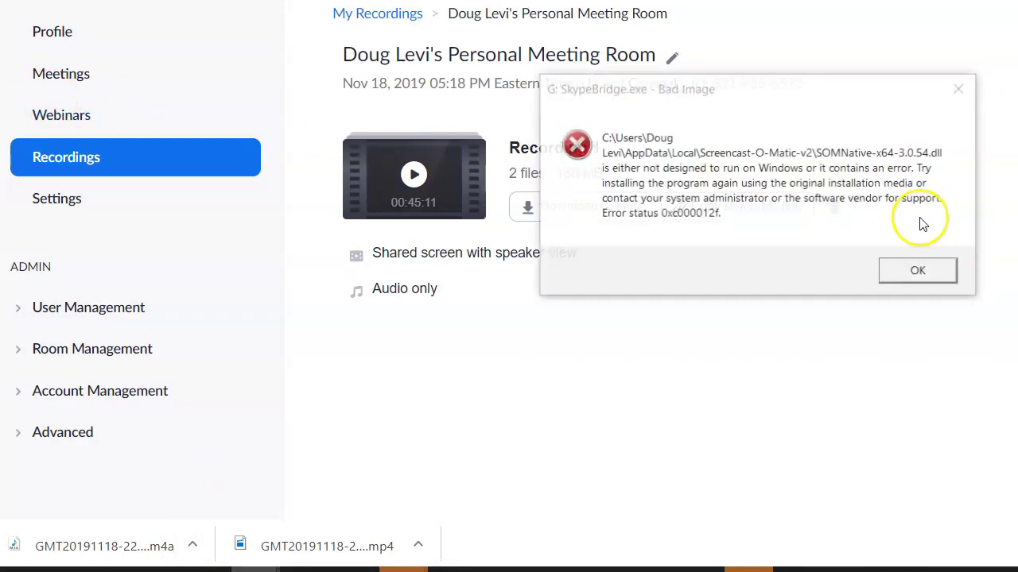
click(958, 90)
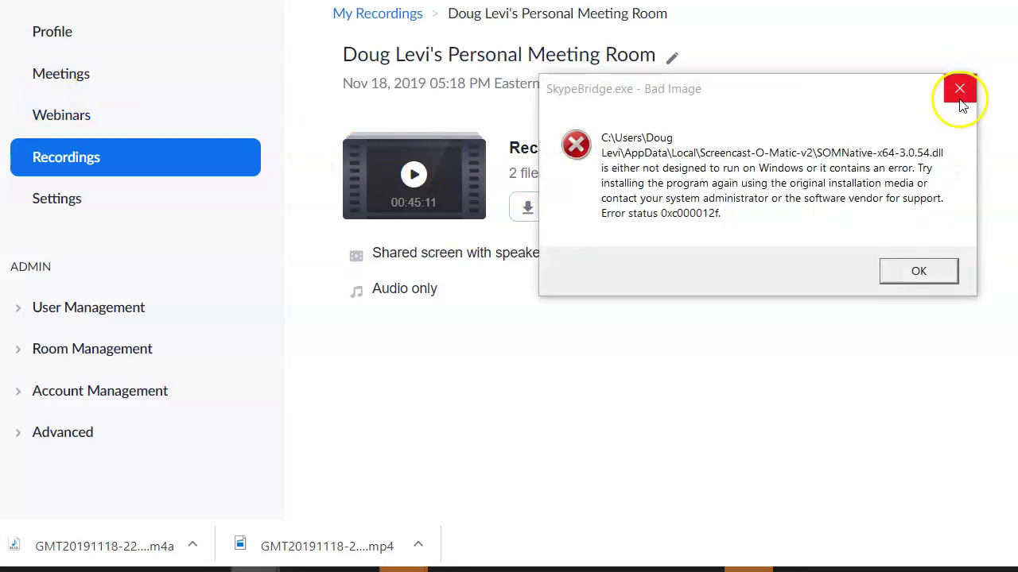
click(959, 90)
click(960, 90)
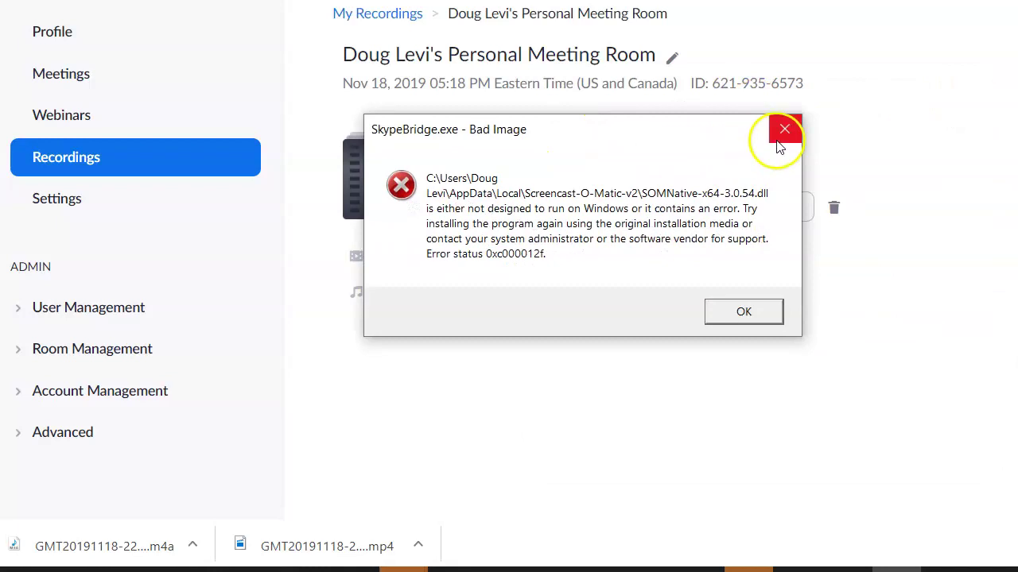
click(781, 127)
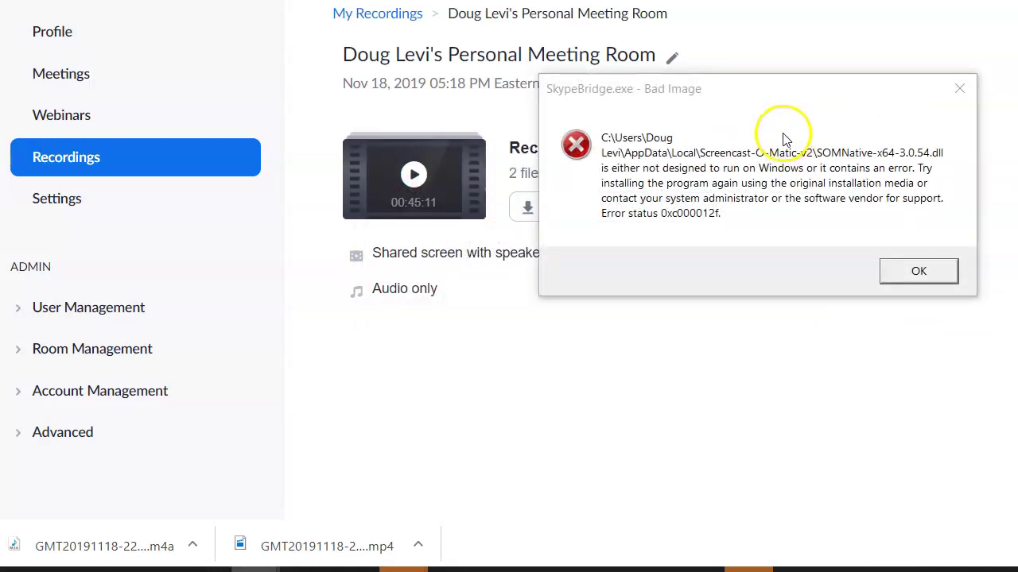
click(911, 268)
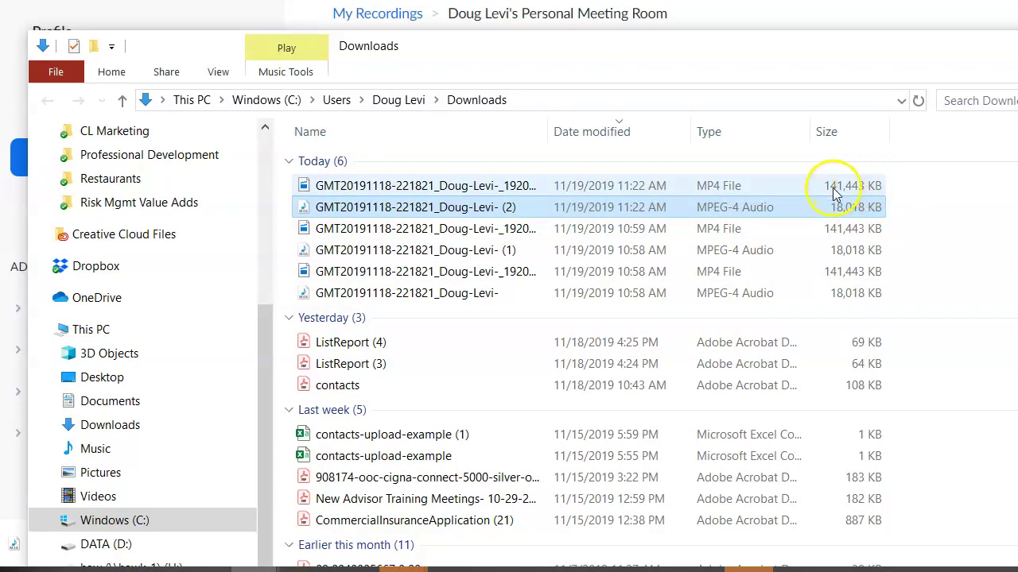
Widen the Name column in the Downloads folder and select the newest MP4 recording.
click(426, 186)
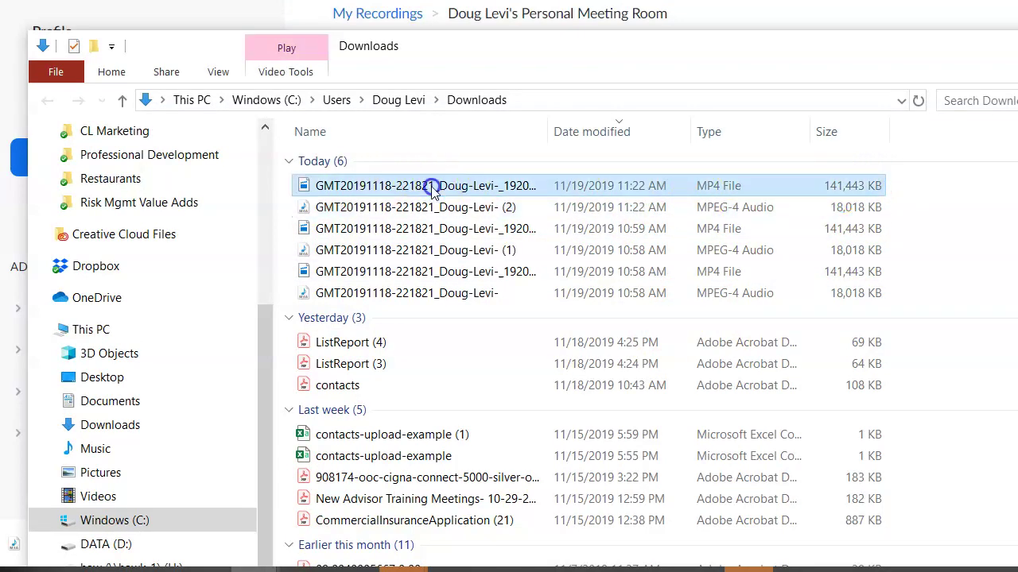
drag(548, 121, 675, 134)
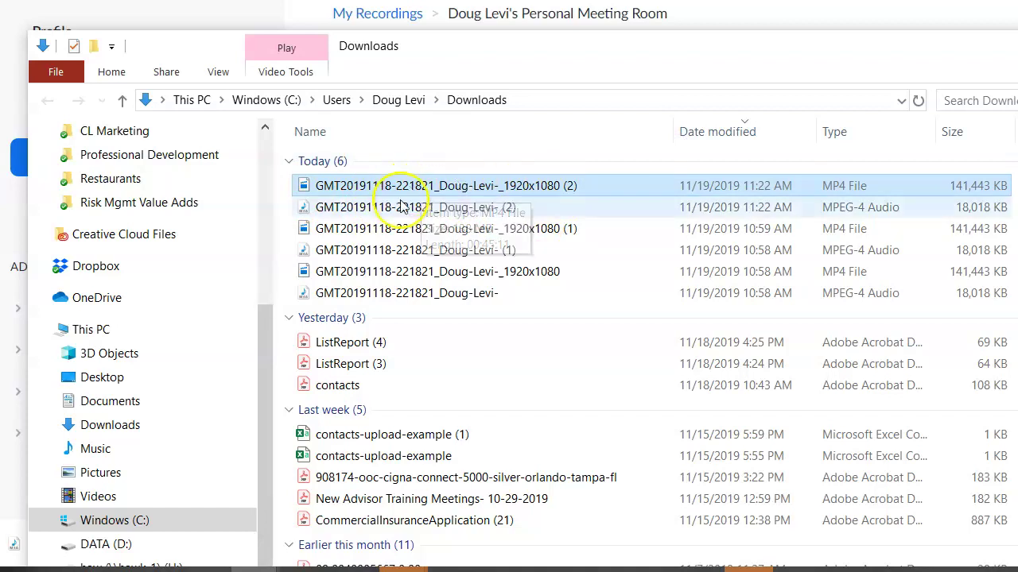
double_click(425, 188)
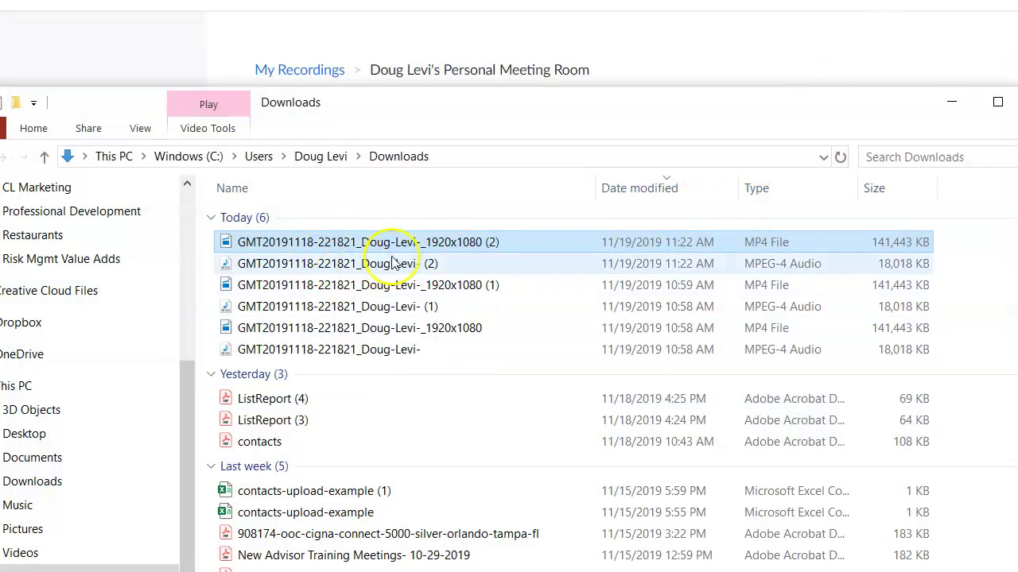
Rename the newest MP4 as "New Insurance Advisor Training 11-18-19- Core Values- RCE- RC vs ACV- List Building".
right_click(410, 243)
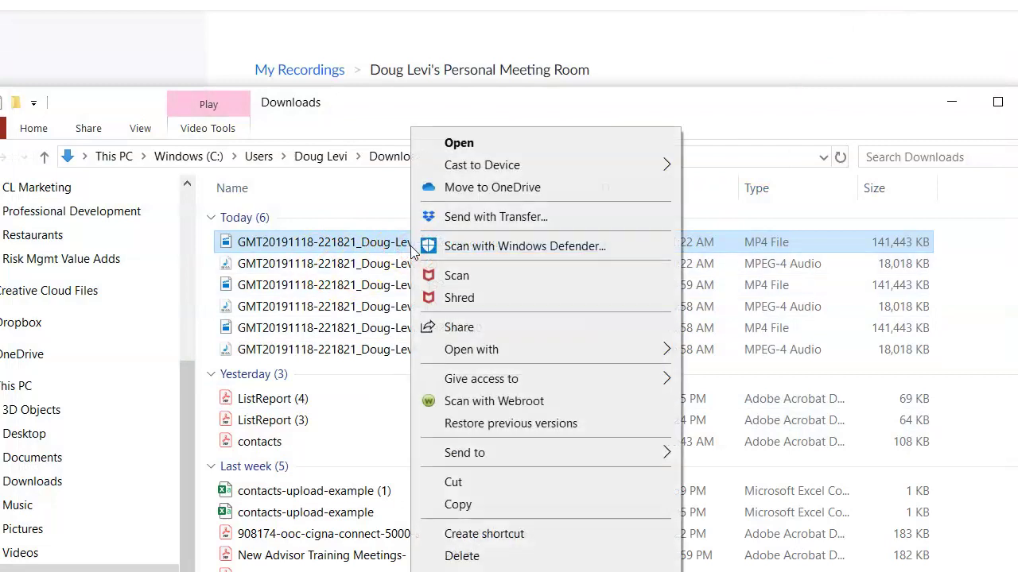
click(459, 571)
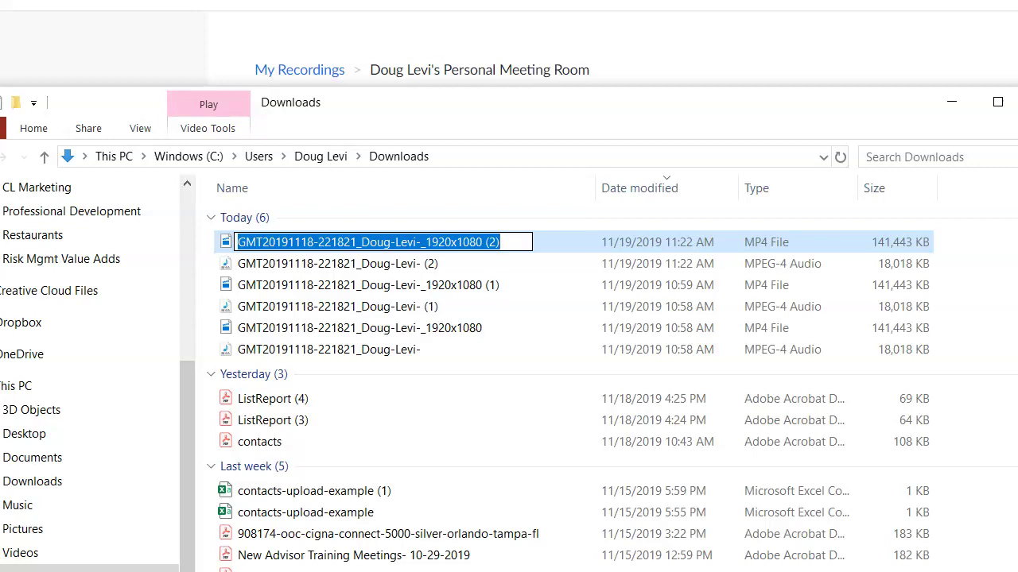
text(Insurance Advisor Training 11-18-19)
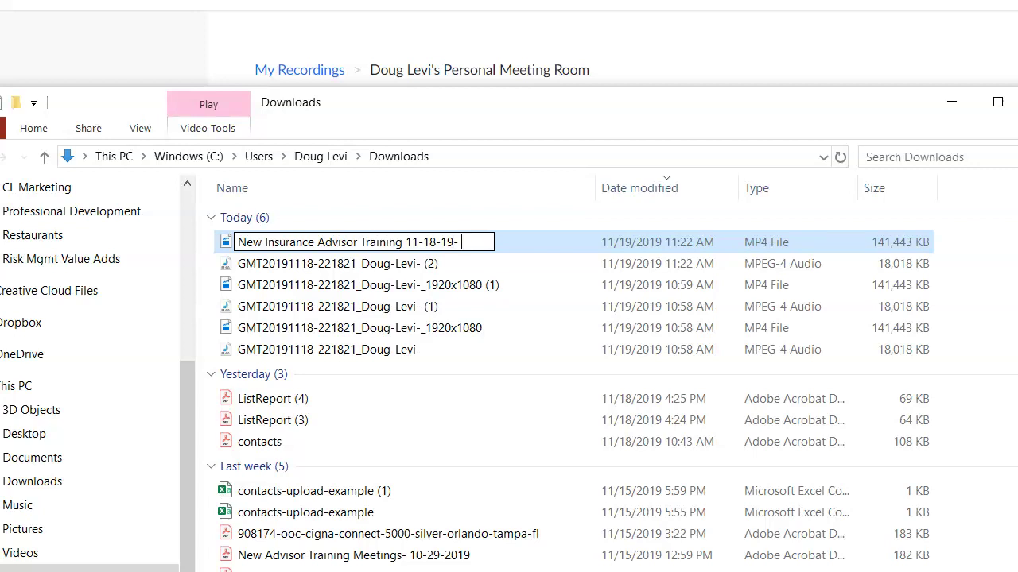
text(- Valu)
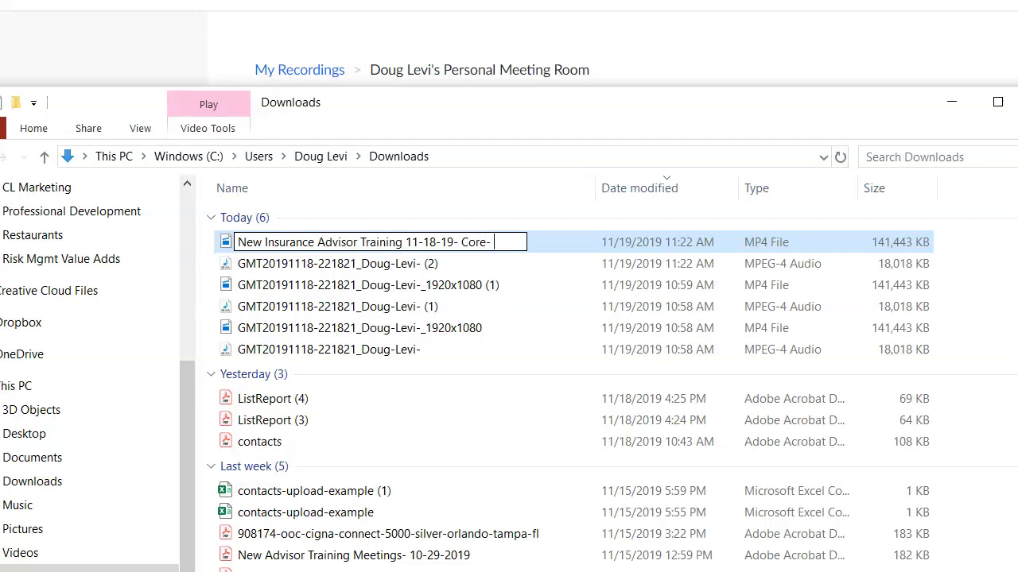
text( Va)
text(lues- 7 Habi)
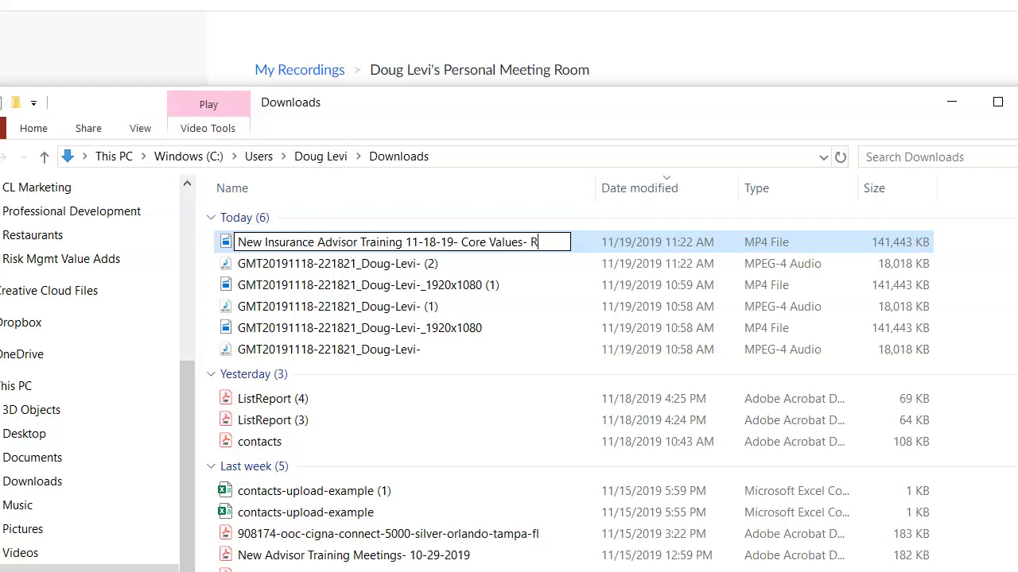
text(RCE- RE)
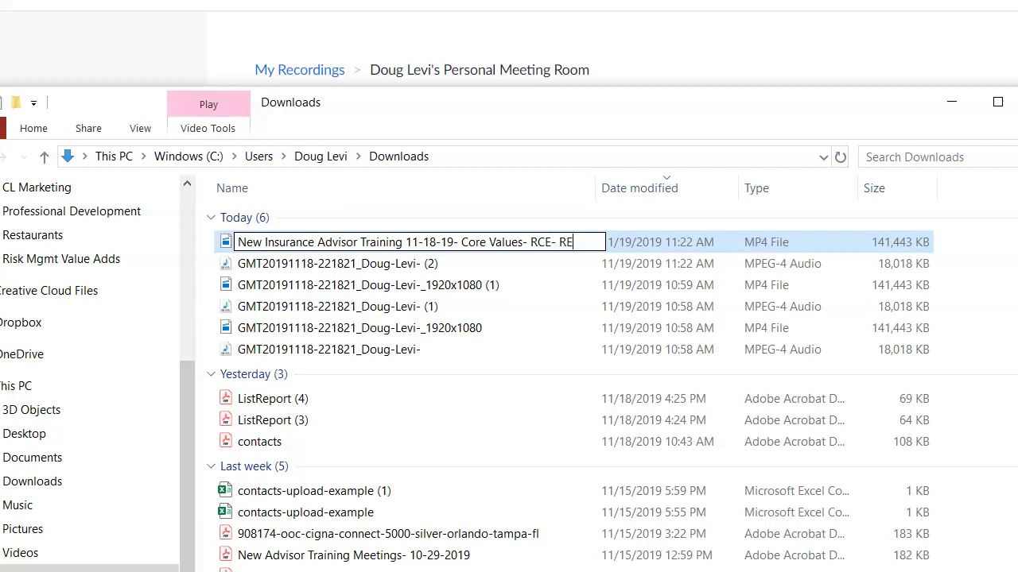
key(BackSpace)
text(C vs ACV)
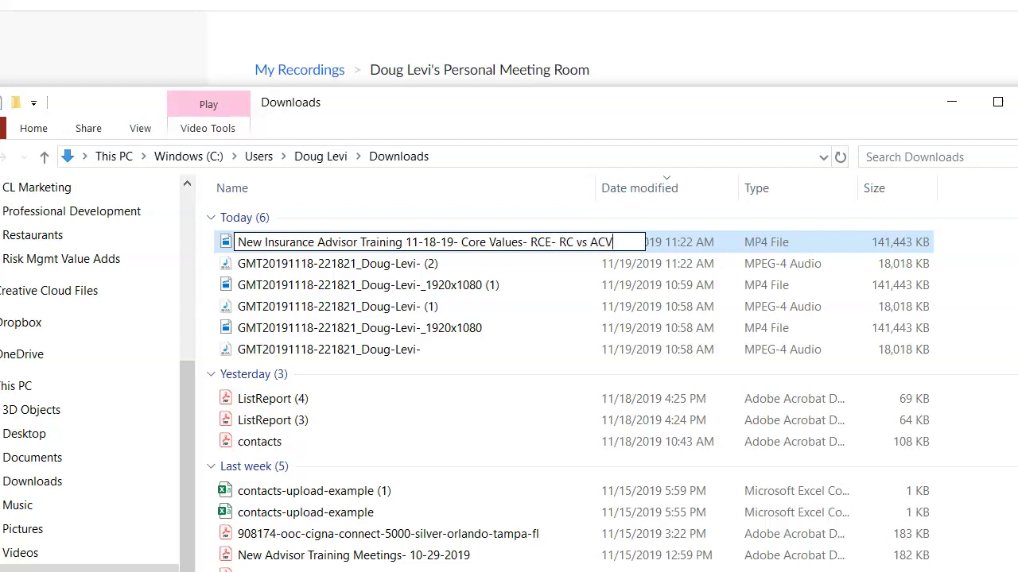
text(- List Building)
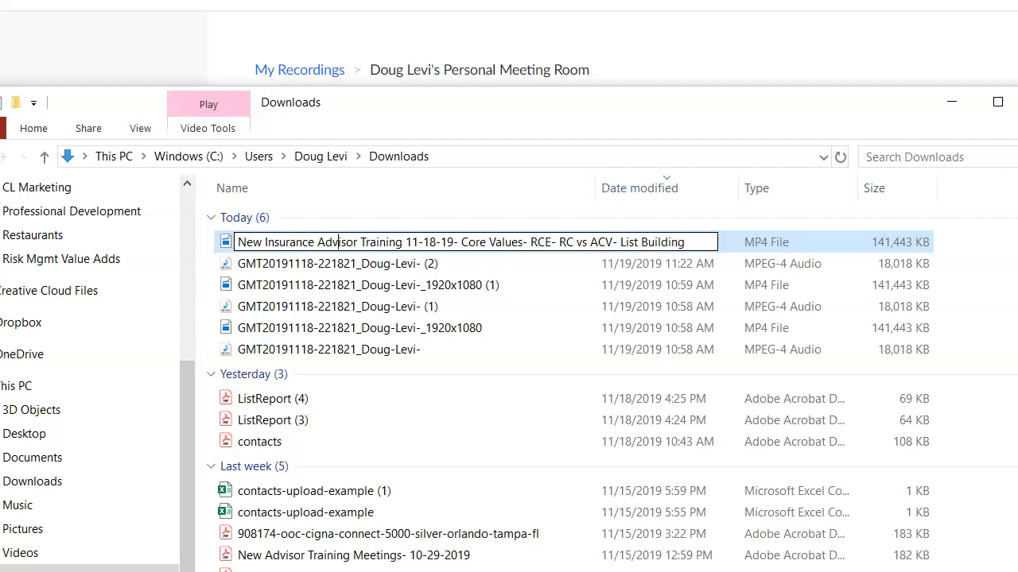
Shorten the MP4's new name to "11-18-19 Training- Core Values- RCE- RC vs ACV- List Building".
key(BackSpace)
key(BackSpace)
key(BackSpace)
key(BackSpace)
key(BackSpace)
key(BackSpace)
key(BackSpace)
key(BackSpace)
key(BackSpace)
key(BackSpace)
key(BackSpace)
key(BackSpace)
key(BackSpace)
key(BackSpace)
key(BackSpace)
key(BackSpace)
key(BackSpace)
key(BackSpace)
key(BackSpace)
key(BackSpace)
key(BackSpace)
key(BackSpace)
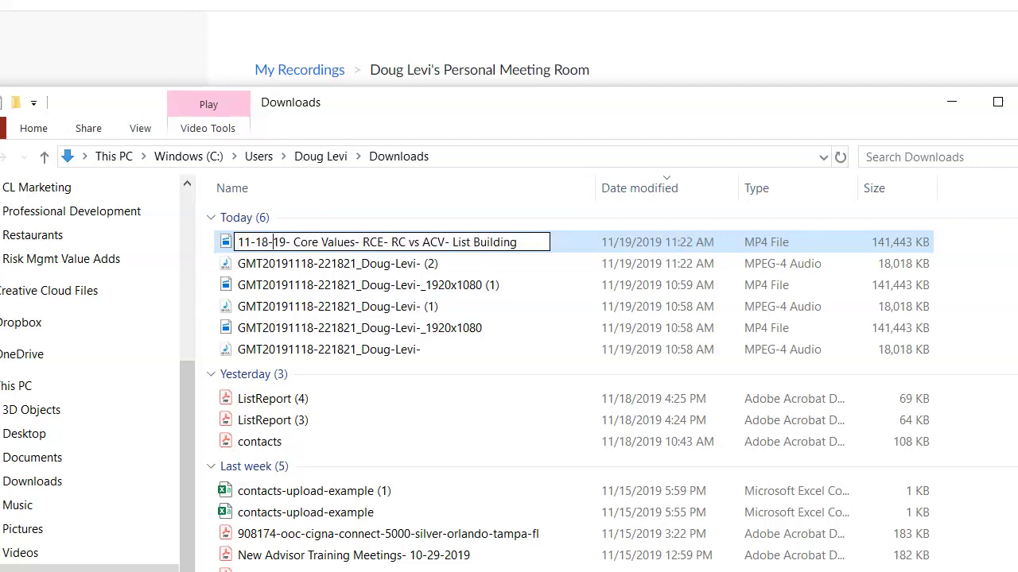
text(Training- )
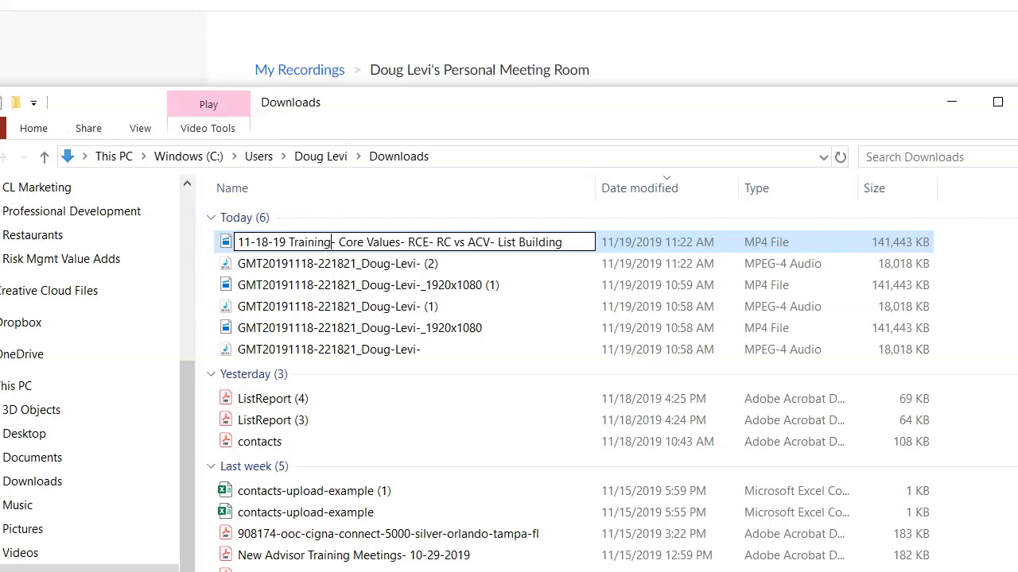
Insert "Topics-" after "Training-" in the MP4's name, confirm the rename, and move the Downloads window out of the way.
text(Topics-)
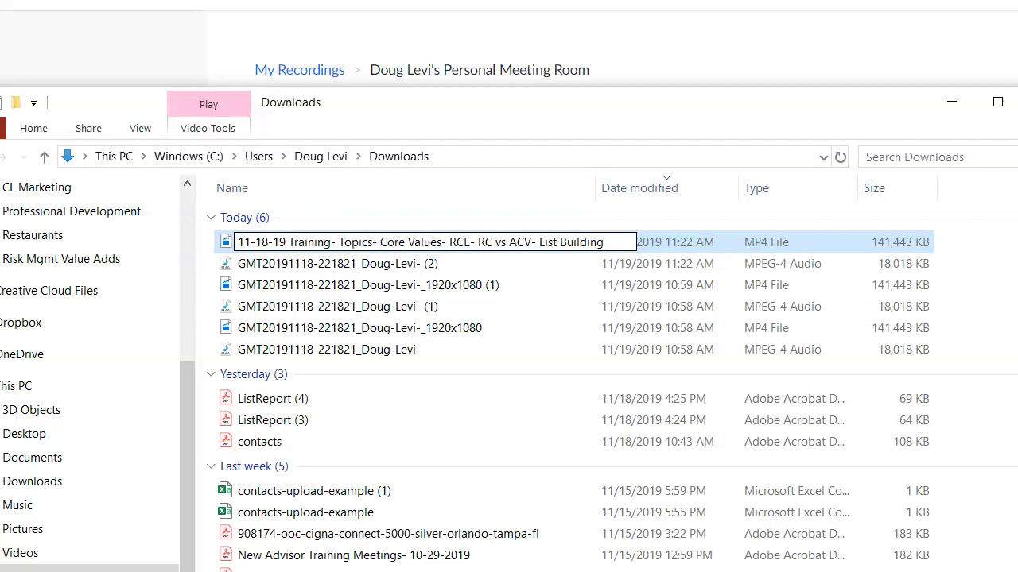
key(Return)
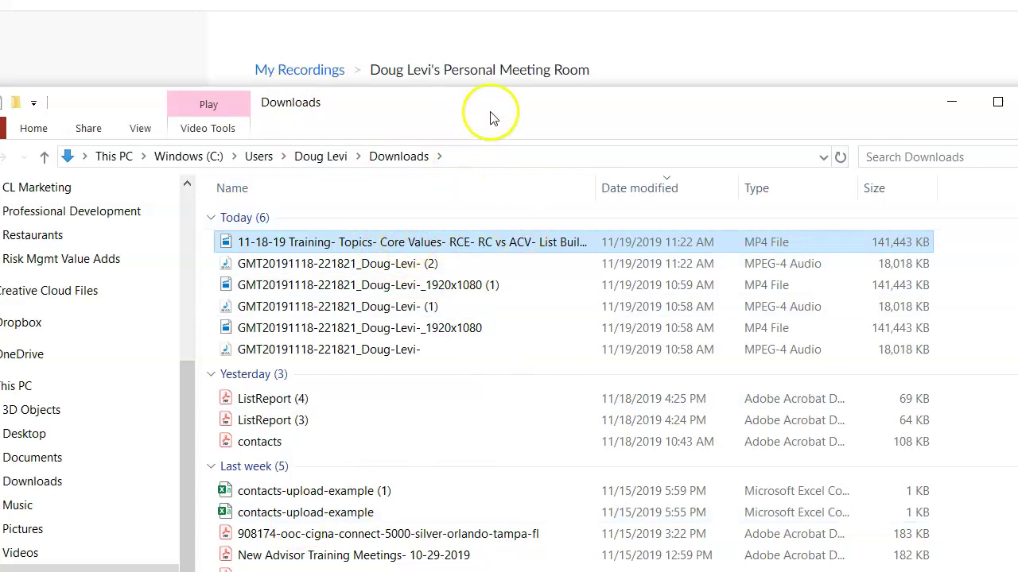
drag(561, 93, 0, 91)
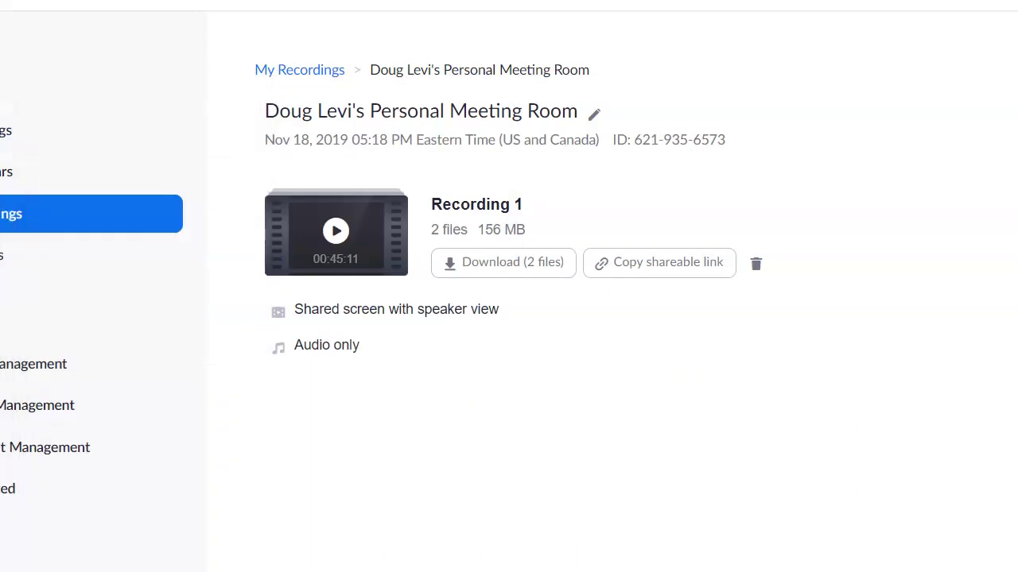
Open YouTube in a new browser tab.
key(ctrl+t)
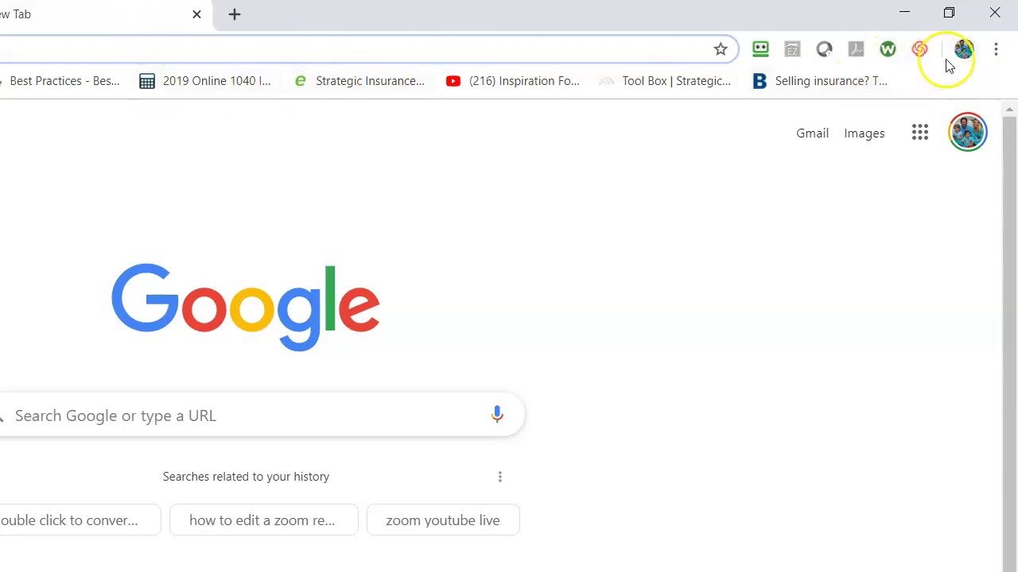
click(422, 46)
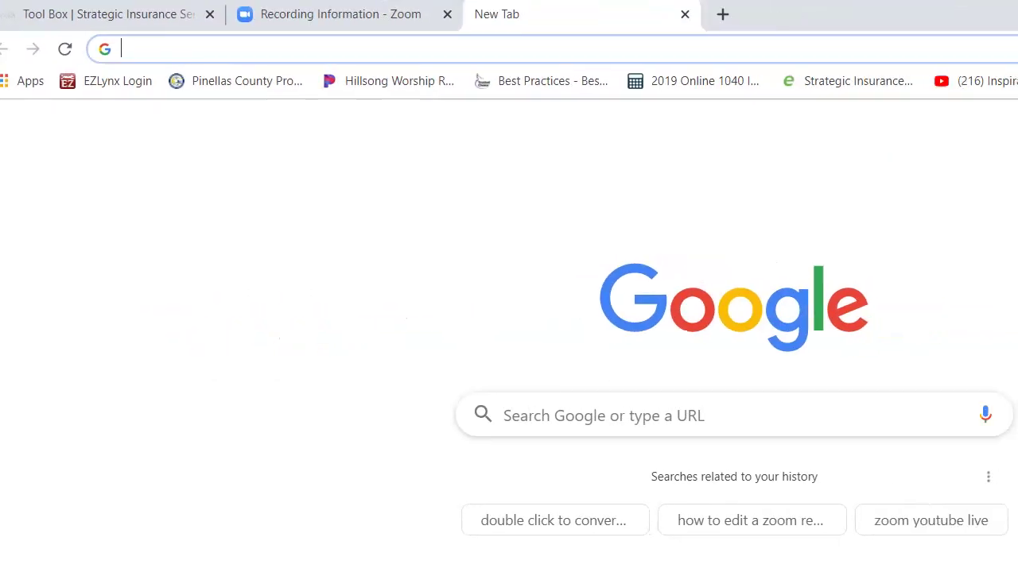
text(yout)
key(Return)
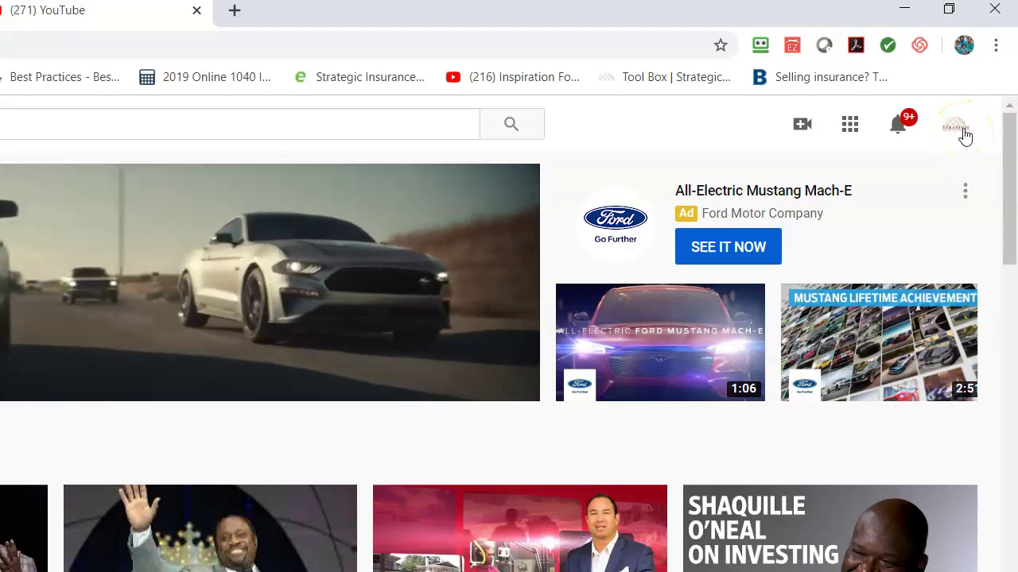
Open the Strategic Insurance Services channel and display its list of videos.
click(962, 131)
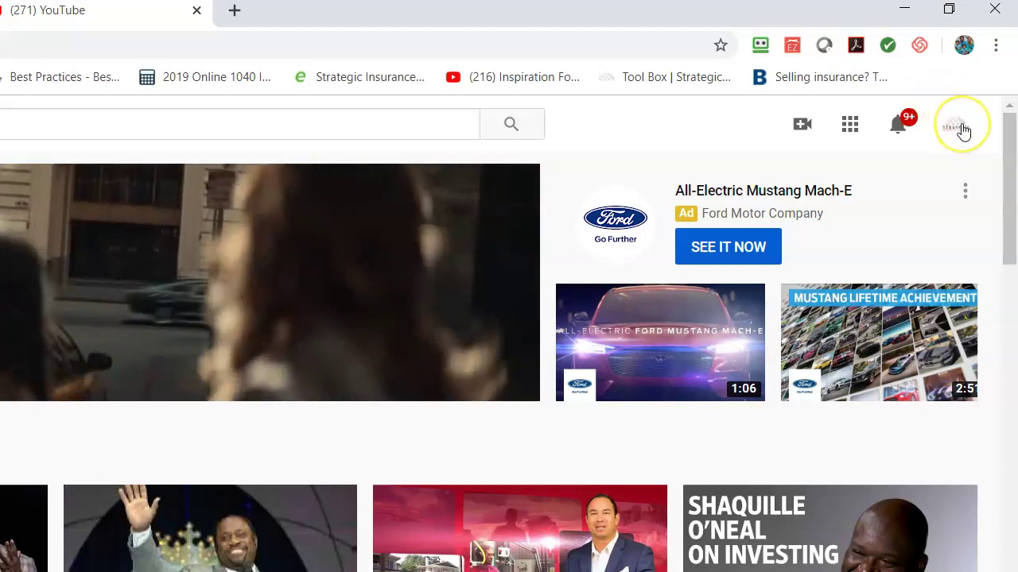
click(958, 135)
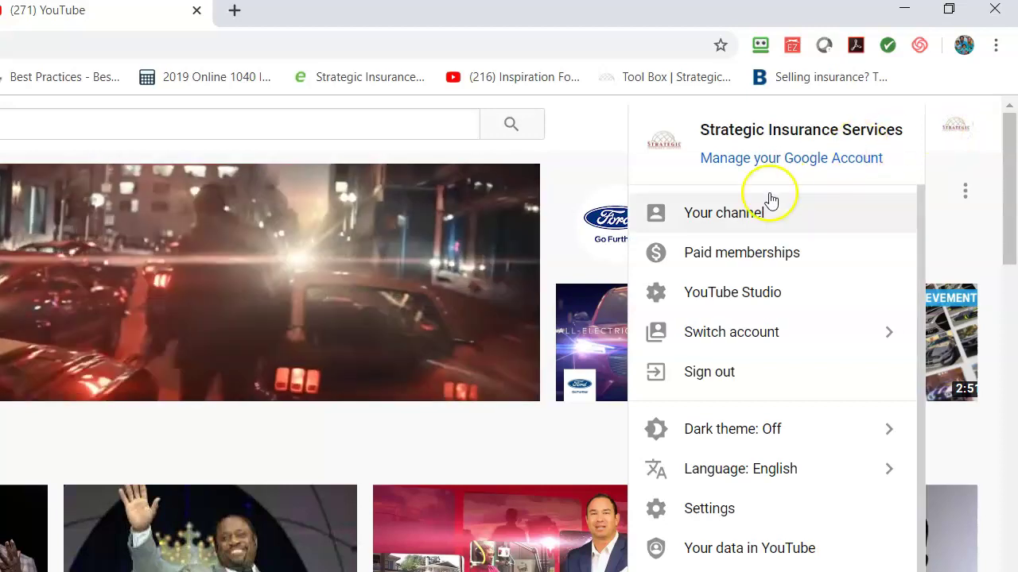
click(752, 214)
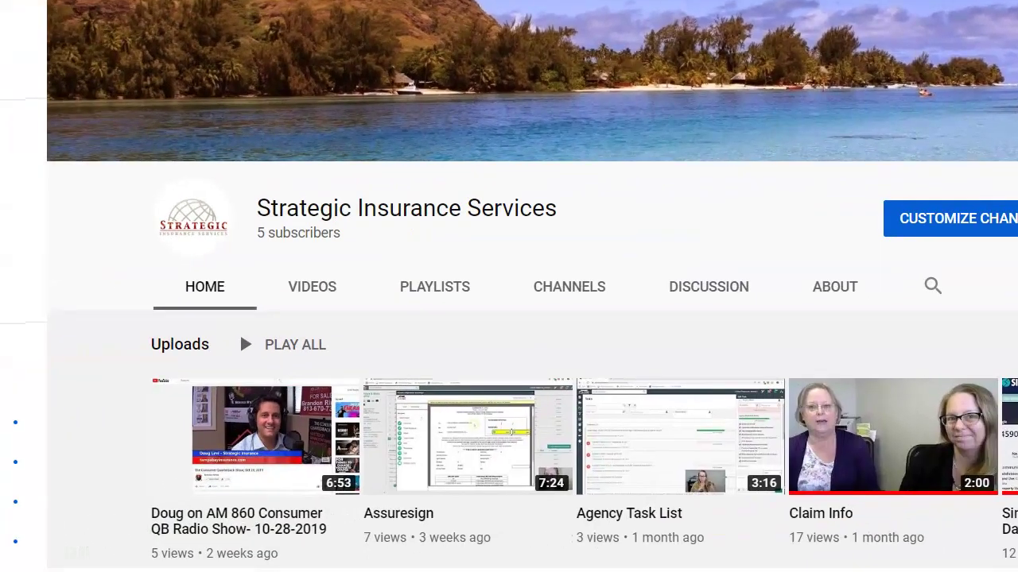
scroll(355, 386, down, 3)
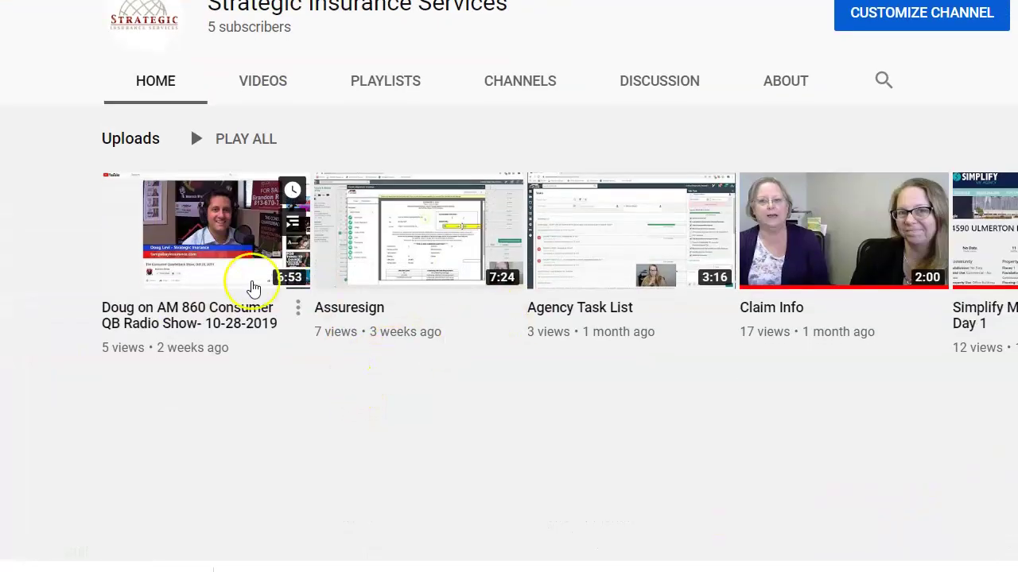
click(268, 89)
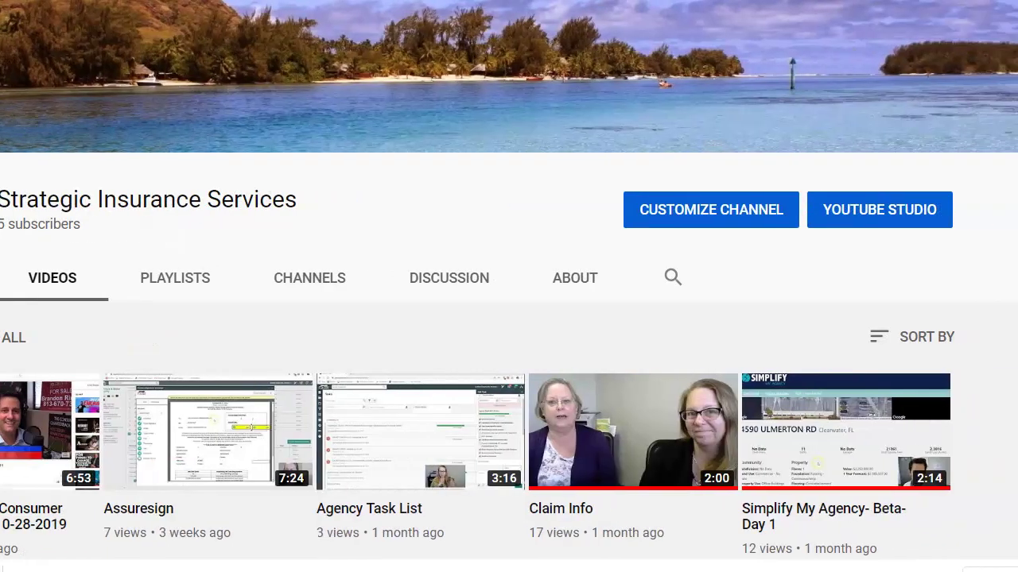
Upload the renamed 11-18-19 Training MP4 from the Downloads folder through YouTube Studio's Upload video (beta).
click(875, 216)
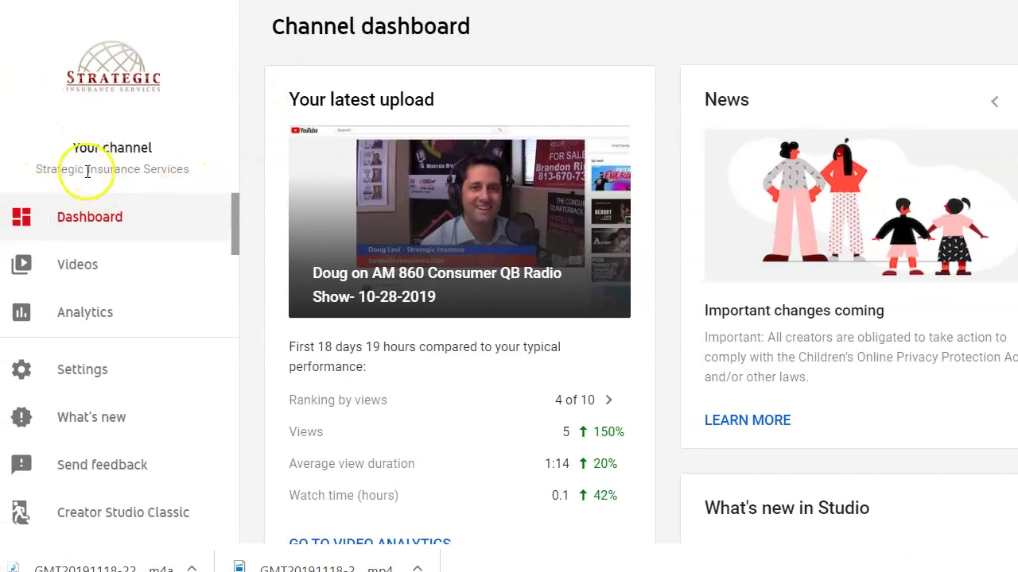
click(74, 271)
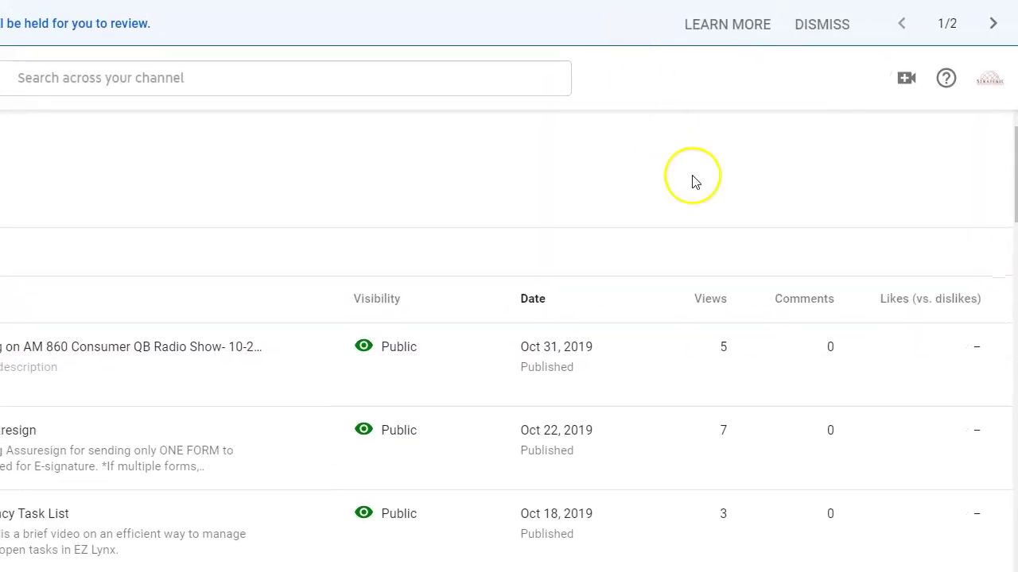
click(906, 80)
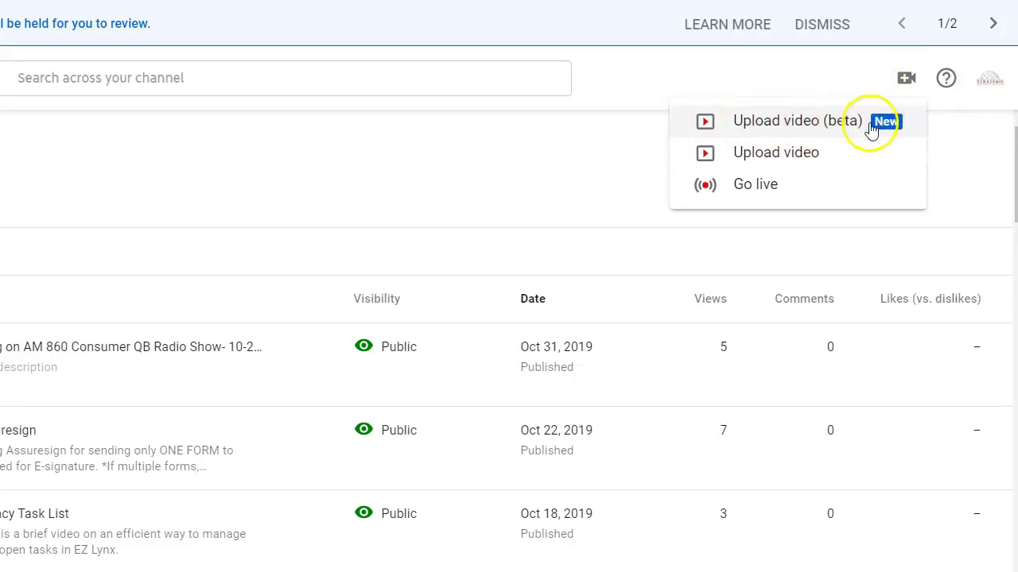
click(832, 125)
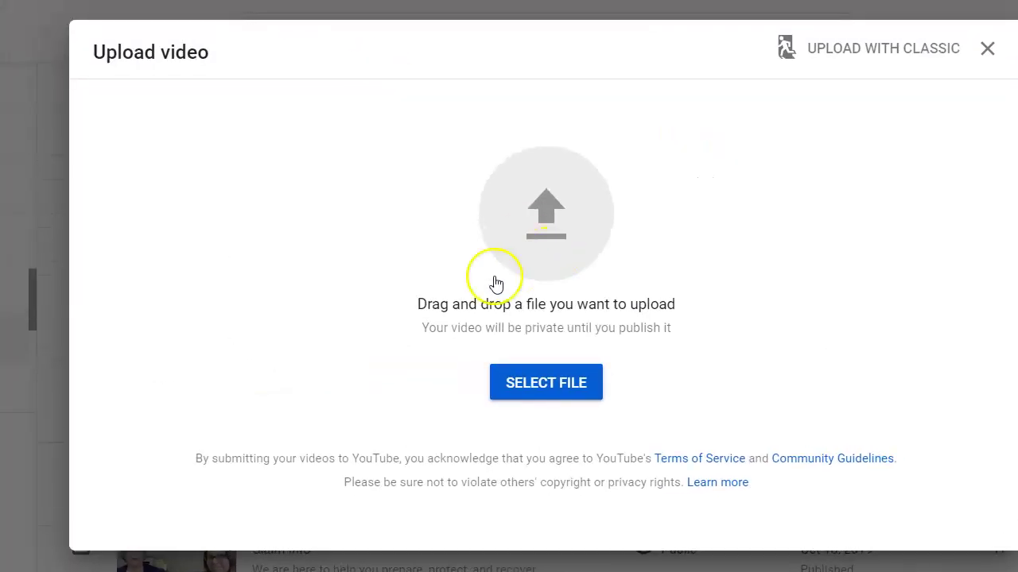
drag(48, 148, 763, 365)
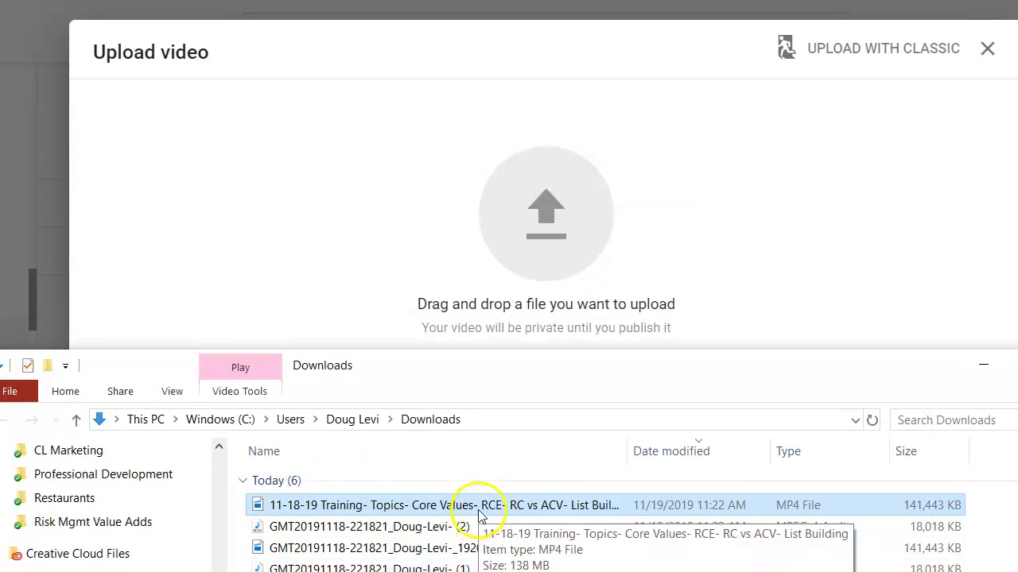
drag(475, 519, 534, 241)
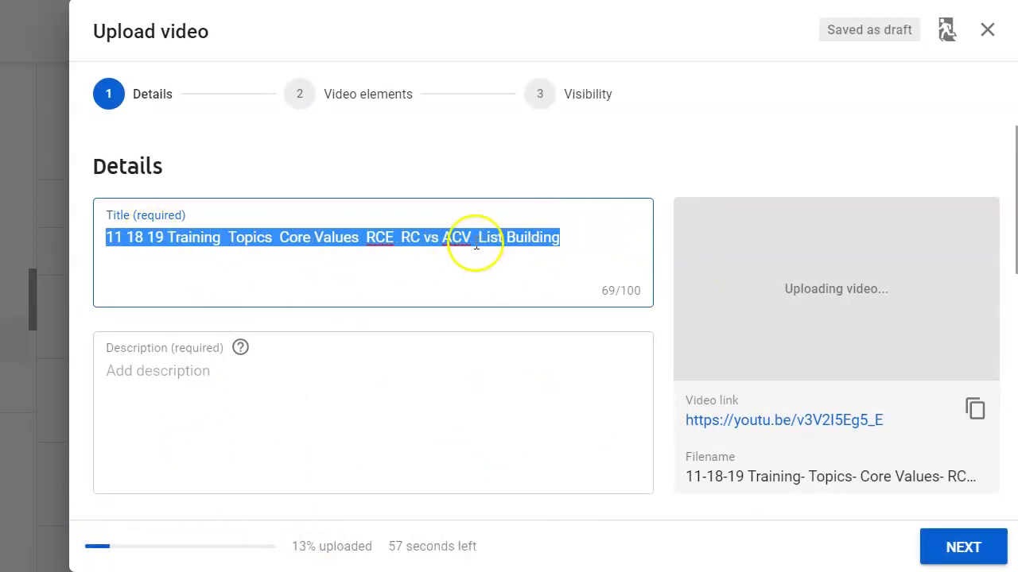
Change the date in the video title to the hyphenated form 11-18-19.
click(119, 237)
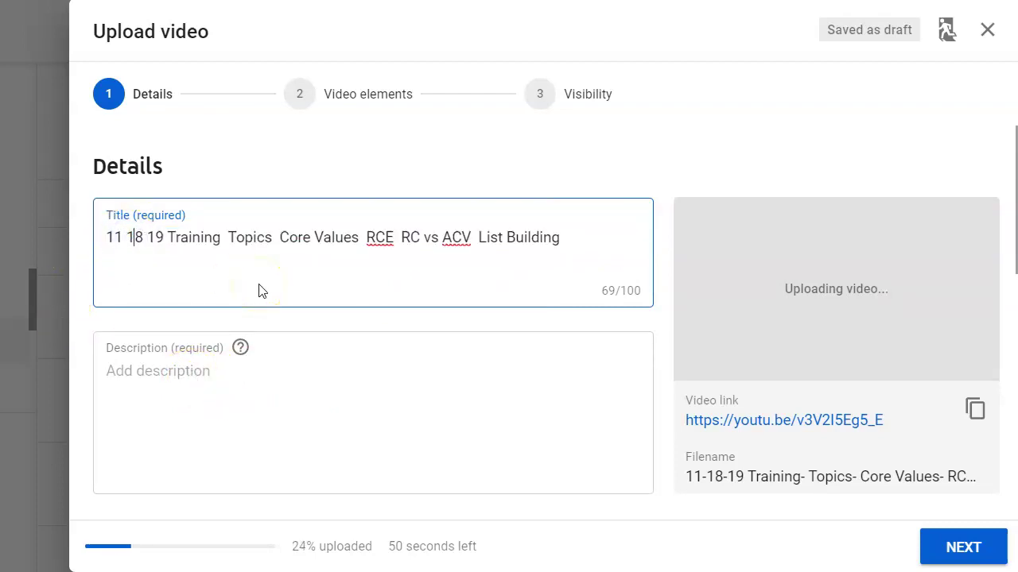
key(BackSpace)
text(-)
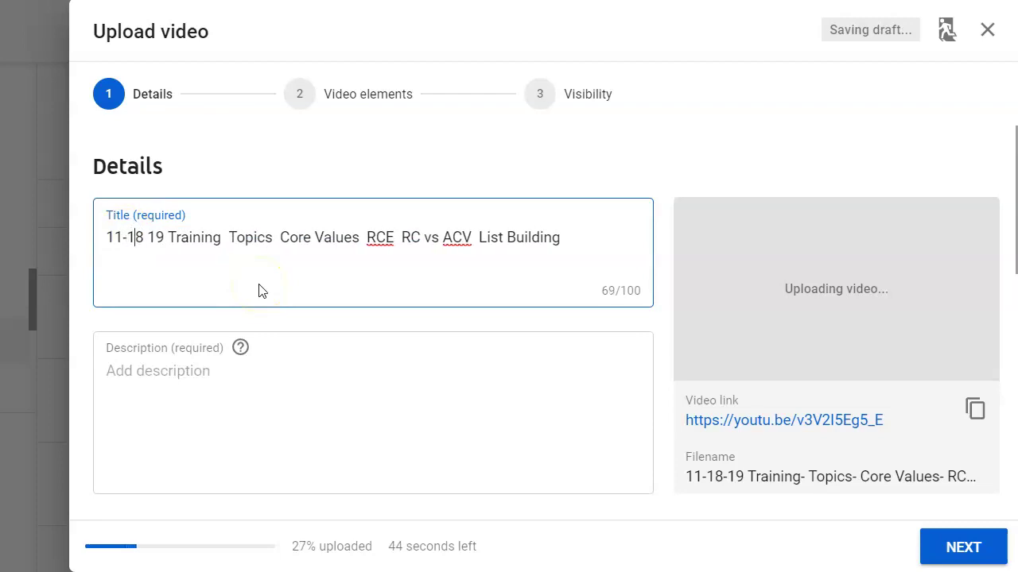
key(Delete)
text(-)
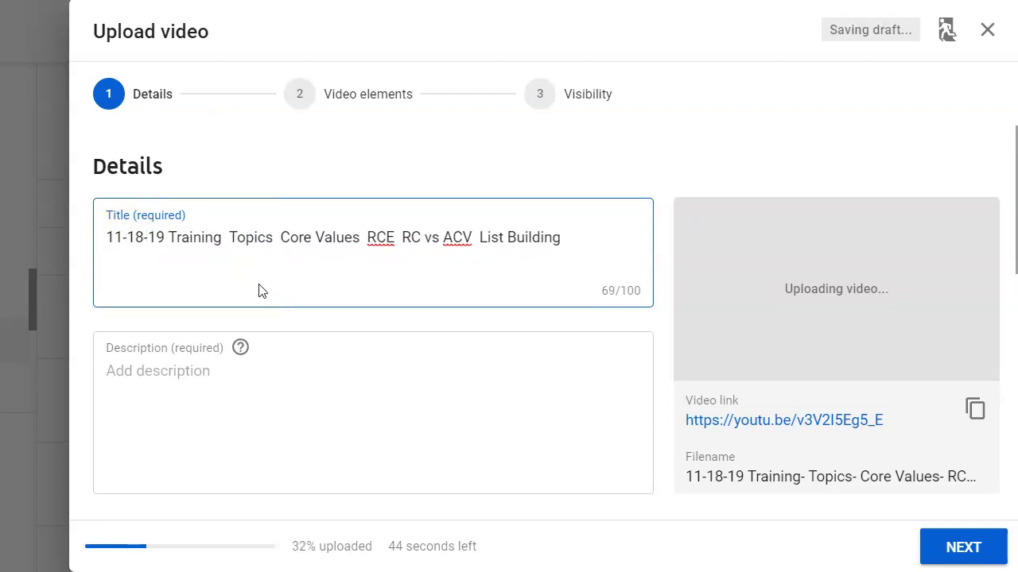
Insert "Advisor" before "Training" in the video title and replace "List Building" with "Memory Jogger".
click(168, 237)
text(Advisor)
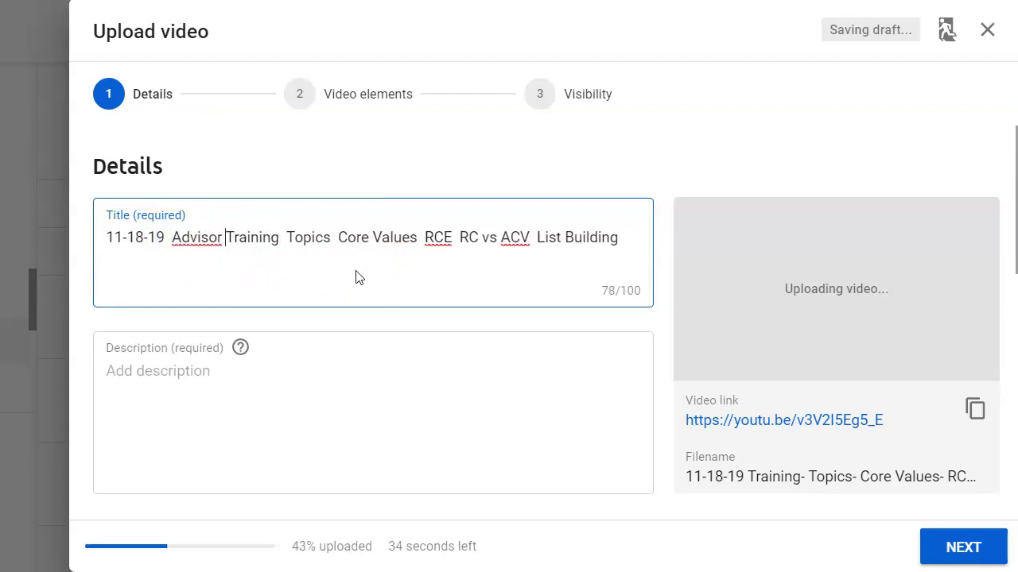
drag(540, 238, 617, 236)
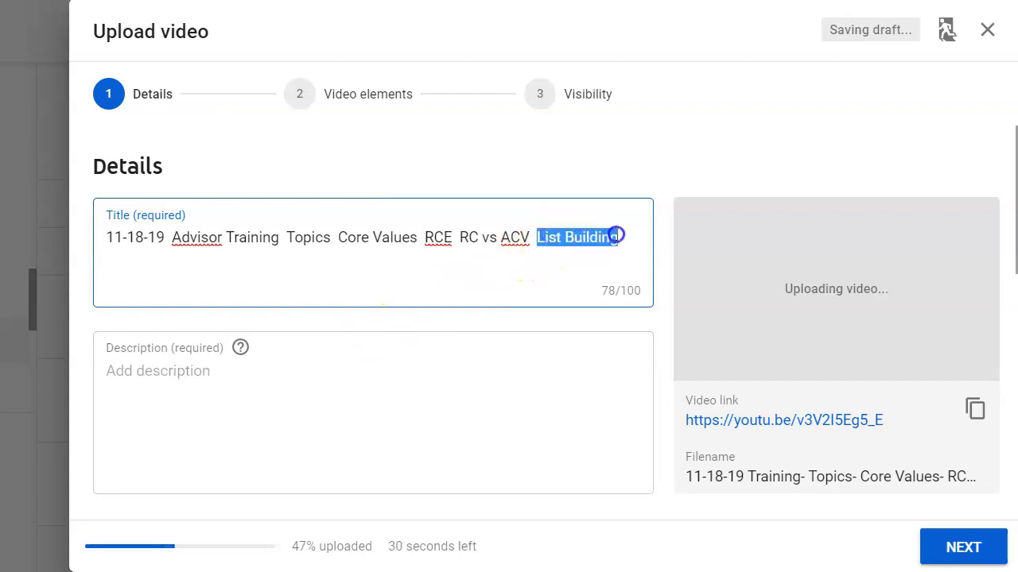
text(Memory Jogger)
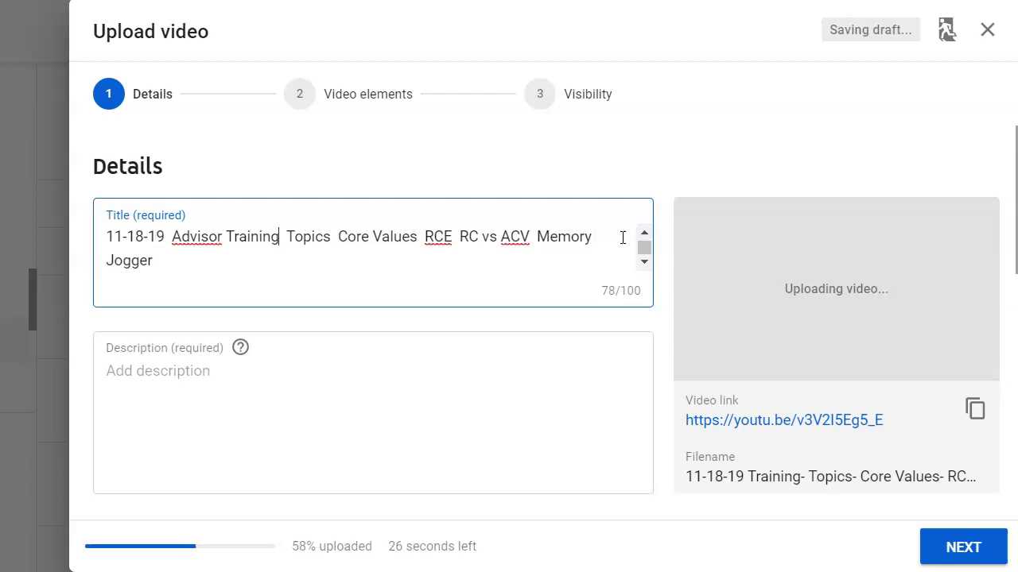
Add hyphens after Topics, Core Values and RCE in the title to read "Topics- Core Values- RCE - RC vs ACV".
text(-)
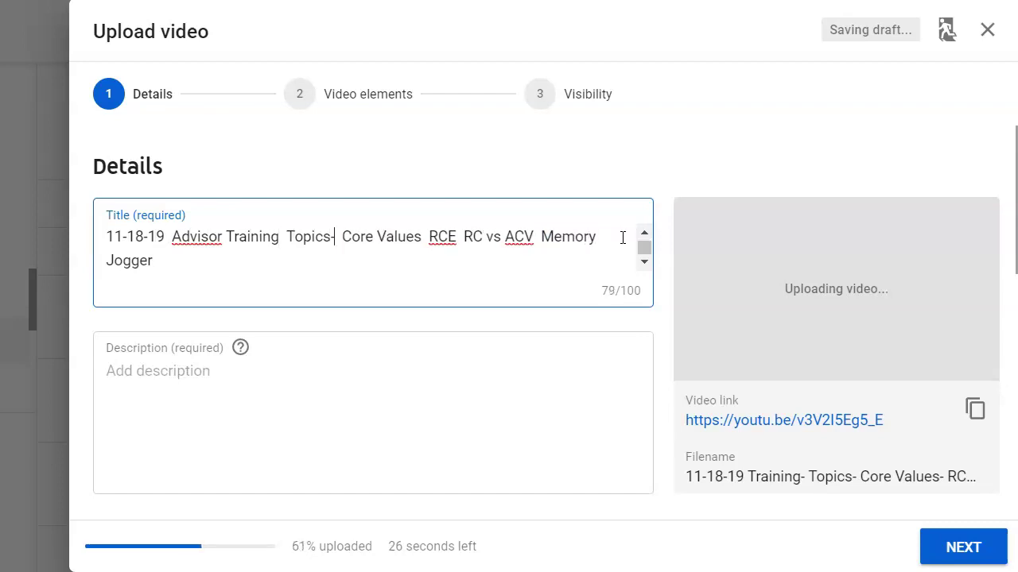
key(Delete)
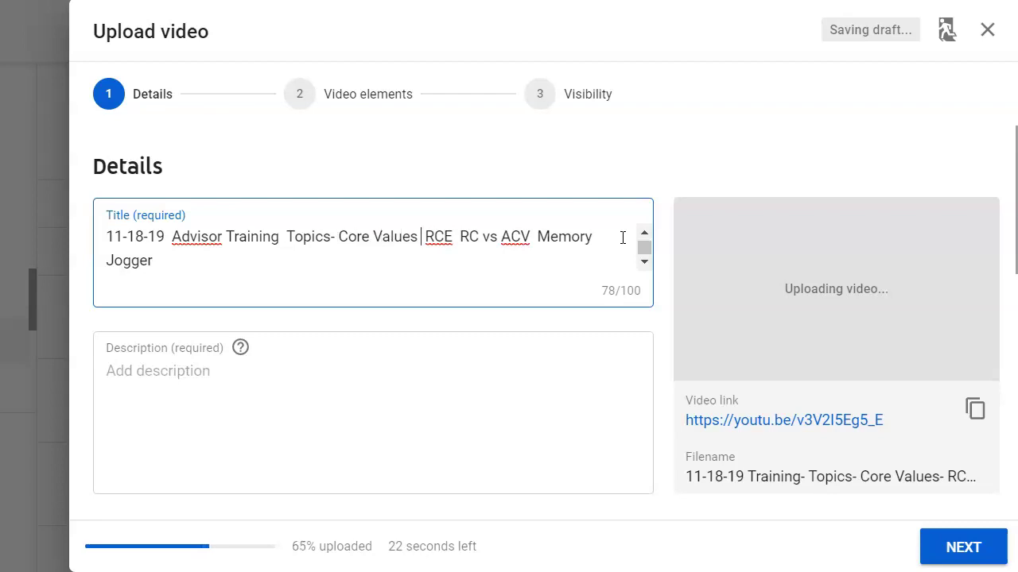
text(-)
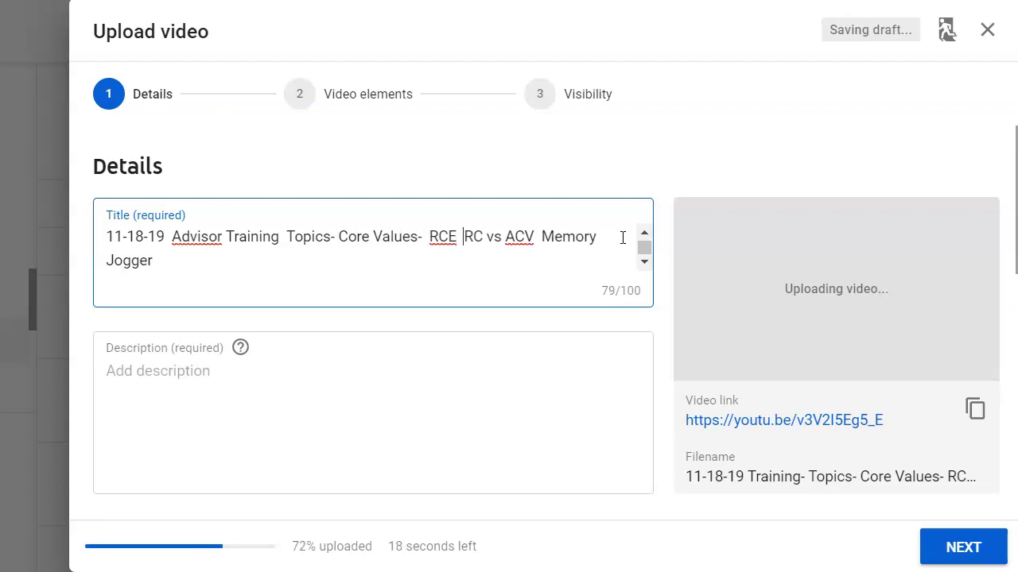
text(=)
key(BackSpace)
text(-)
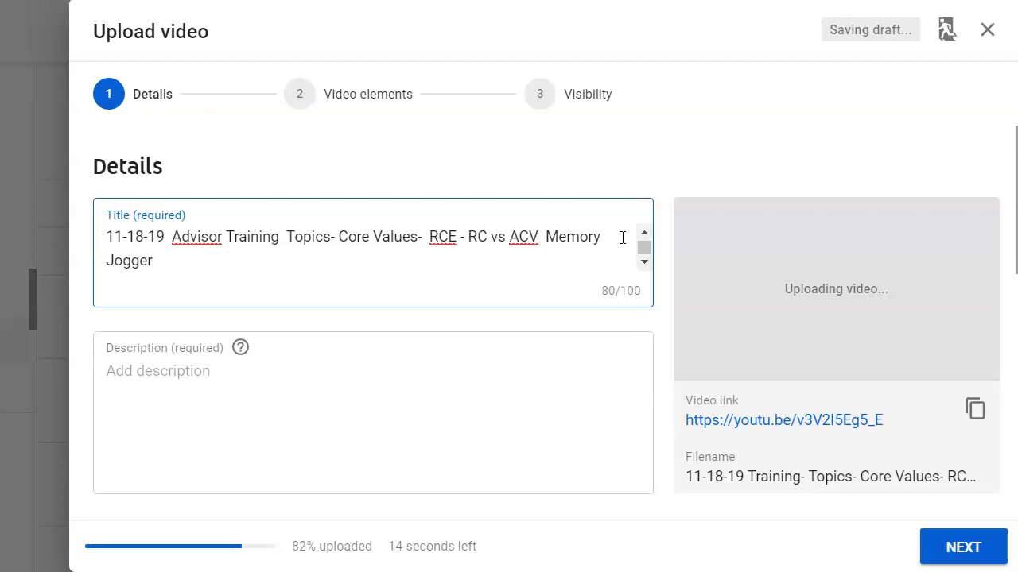
Enter the description "Also covered how to use property appraiser to look at home & view online for proposals.".
click(465, 382)
text(A)
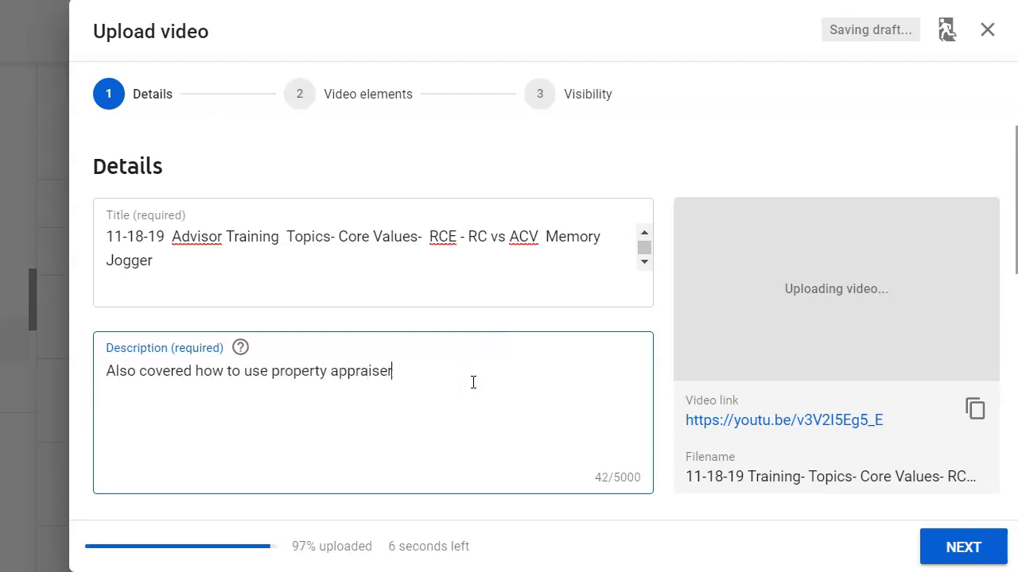
text(look at )
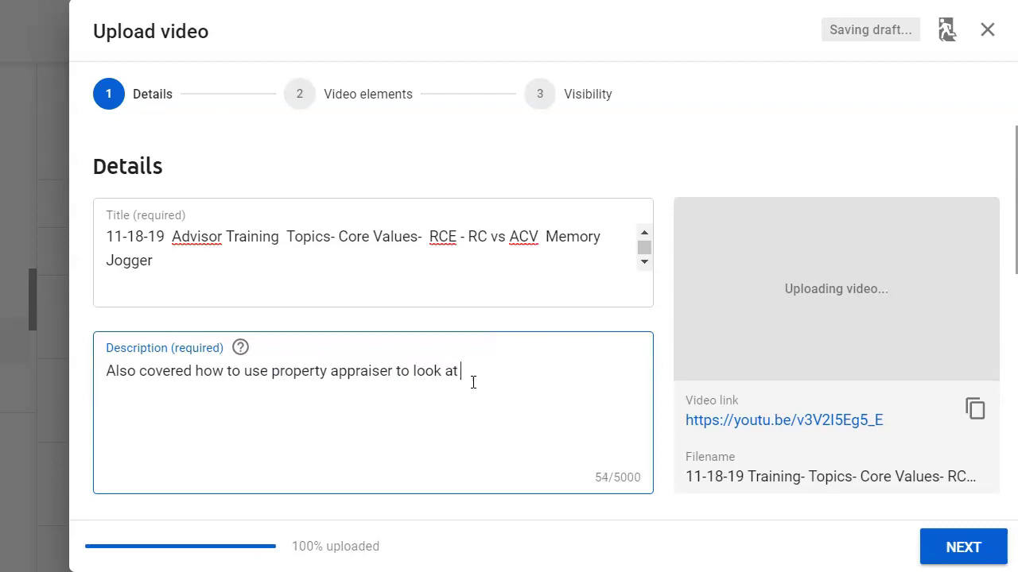
text(home & view online for proposals.)
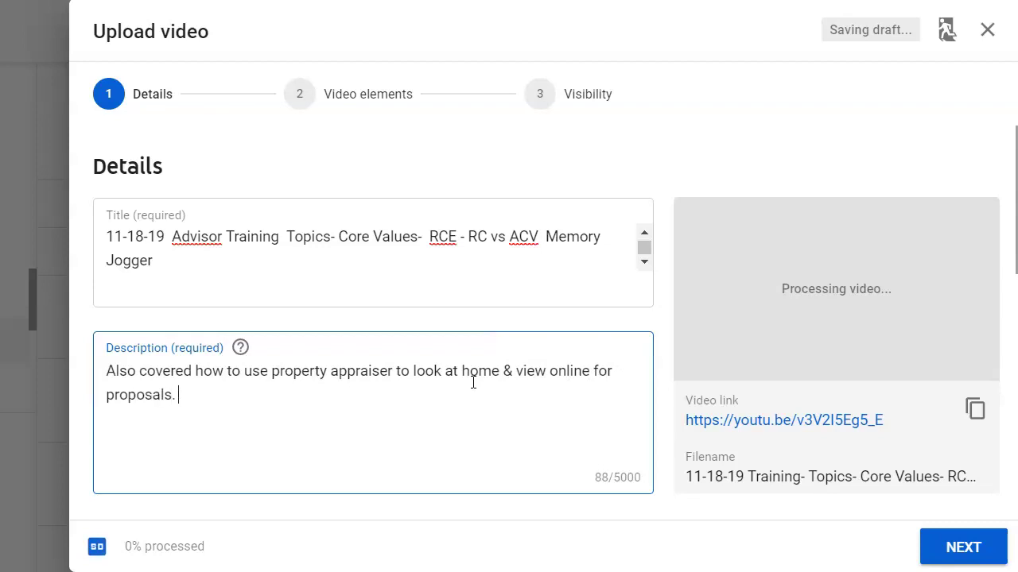
scroll(414, 445, down, 4)
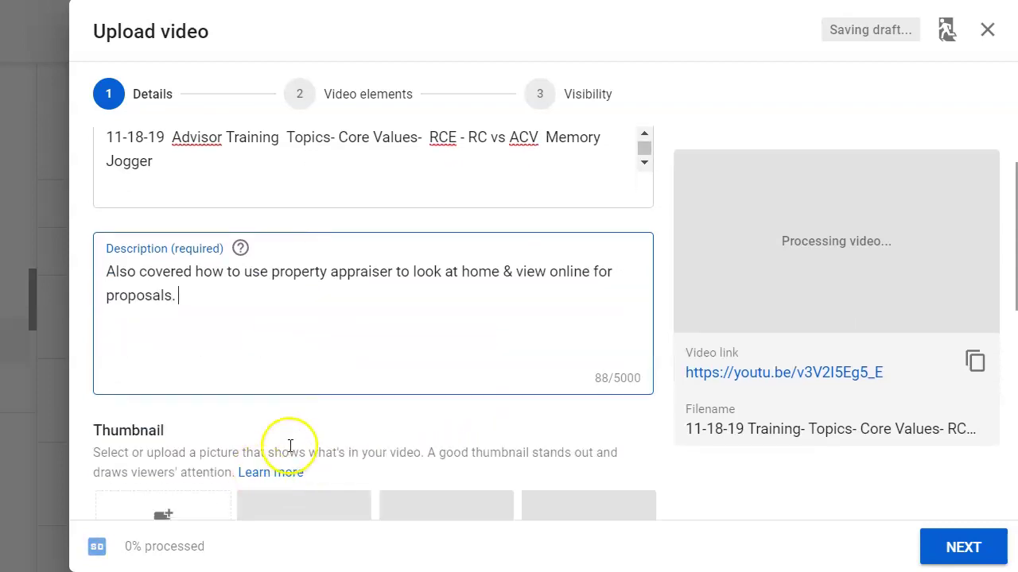
scroll(408, 377, up, 4)
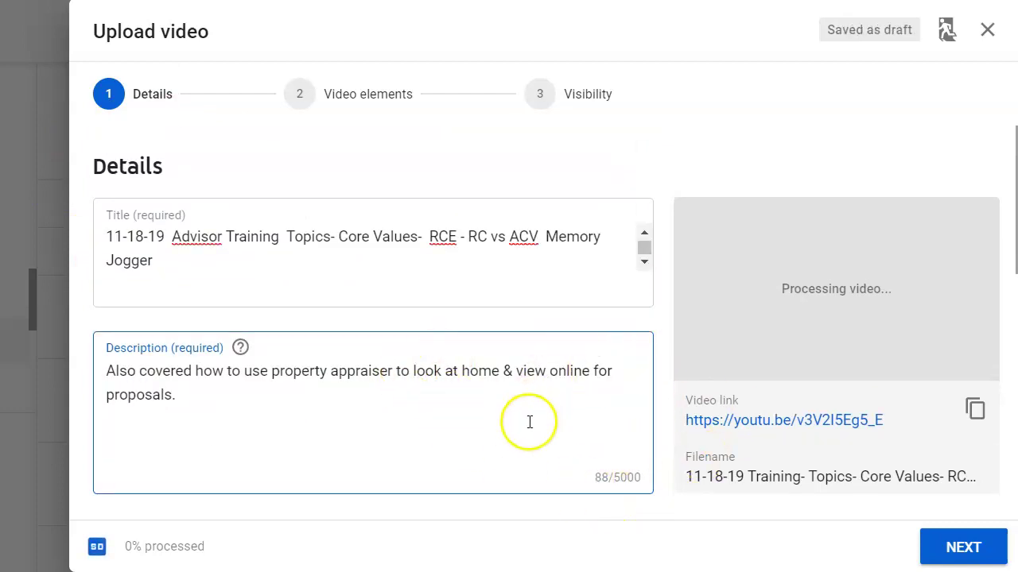
scroll(429, 437, down, 3)
scroll(318, 469, down, 1)
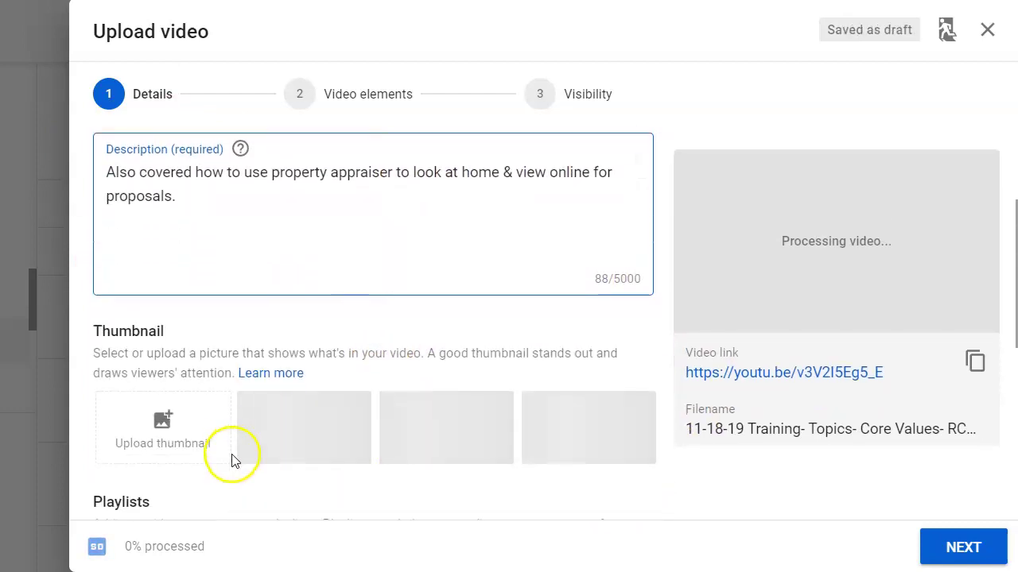
scroll(283, 453, up, 2)
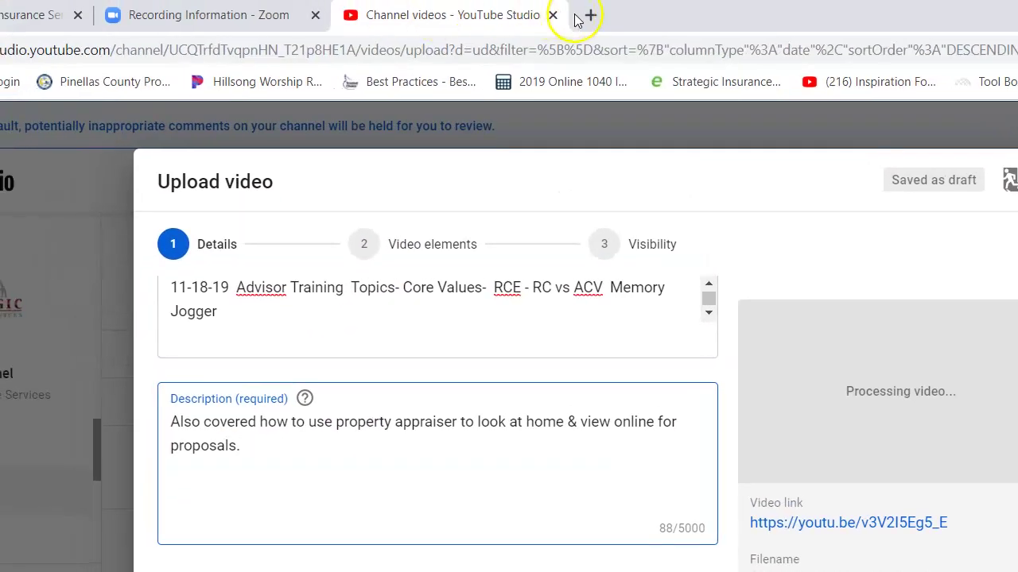
Open Facebook in a new browser tab and go to the Insurance Side Hustle group.
click(593, 16)
text(fac)
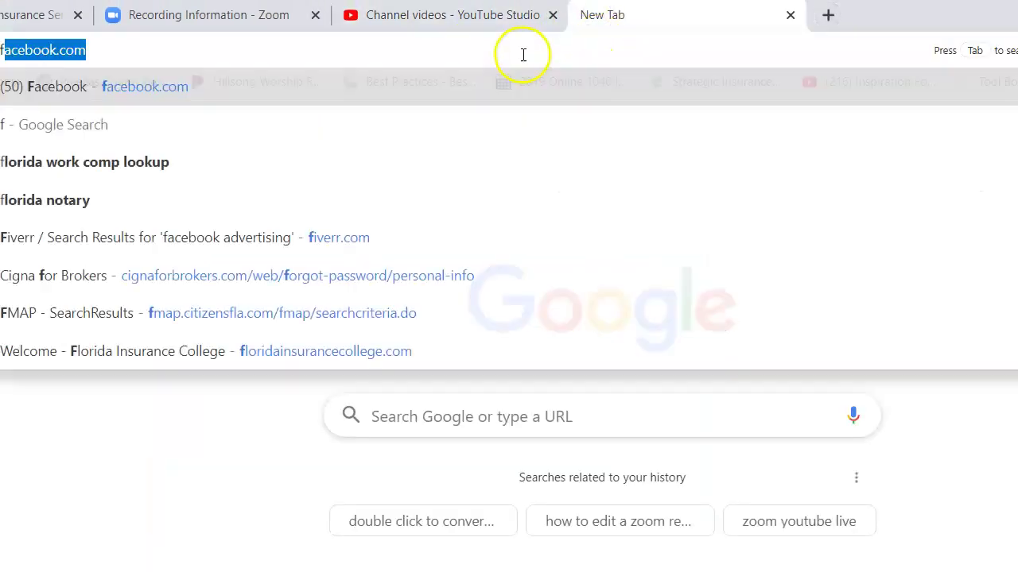
click(513, 76)
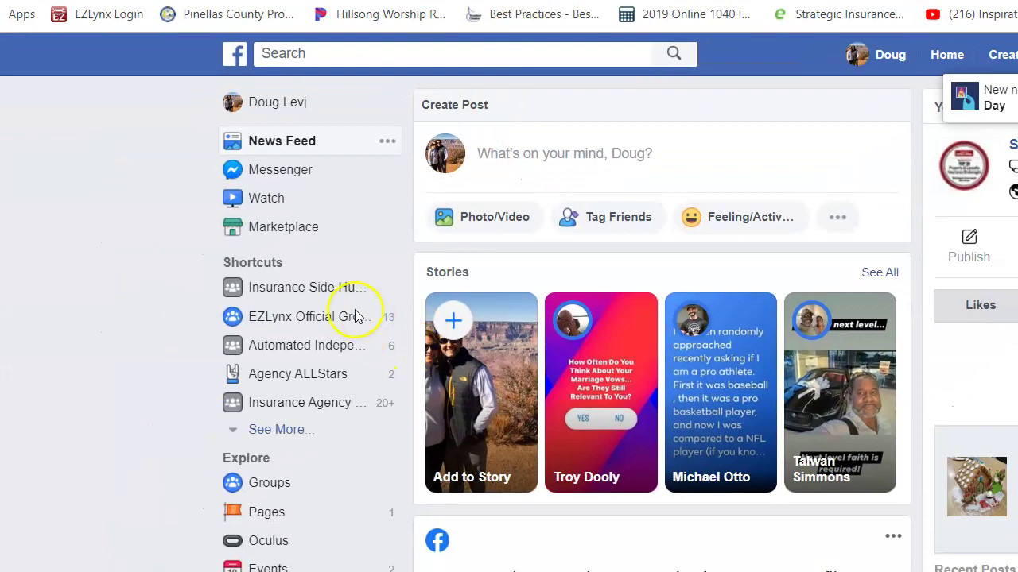
click(323, 287)
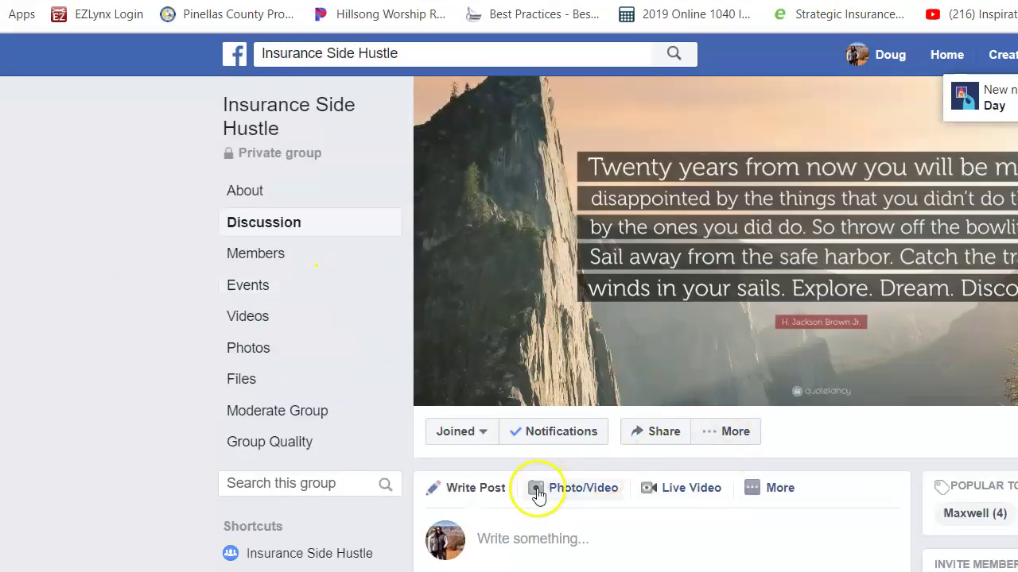
Start a new group post of the file-attachment type in Insurance Side Hustle.
scroll(534, 485, down, 3)
click(529, 339)
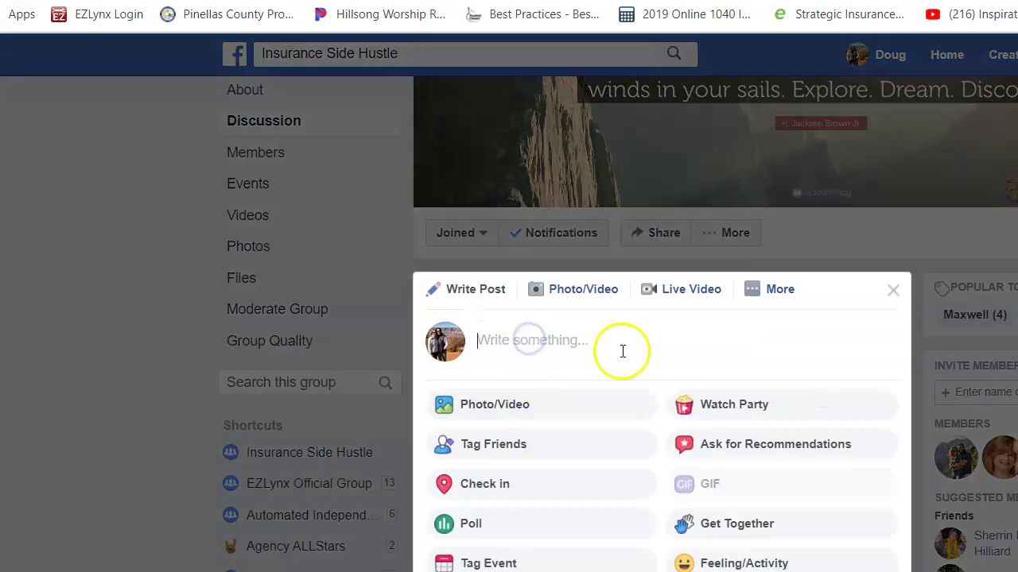
click(779, 291)
click(677, 330)
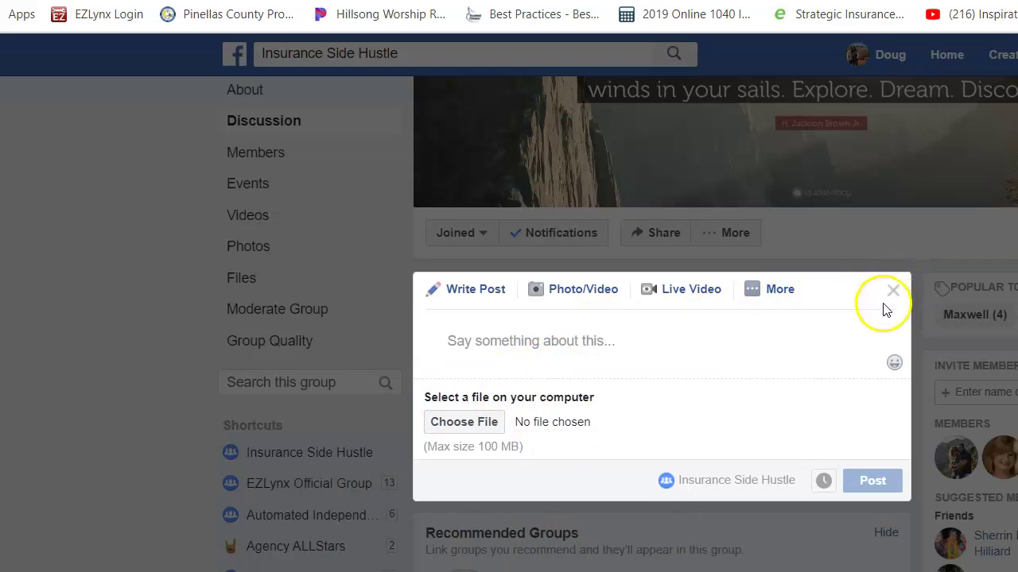
click(643, 329)
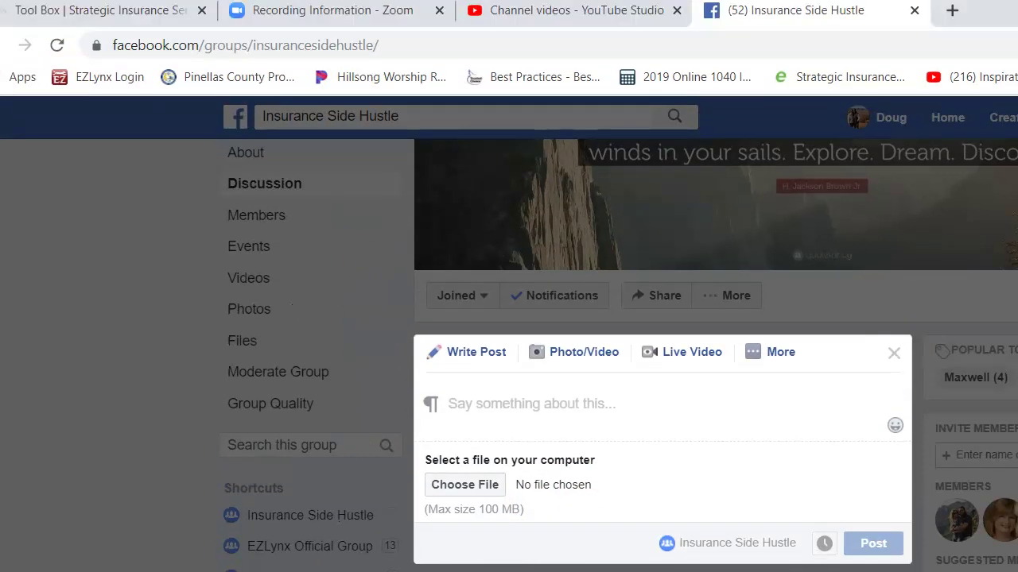
Switch to the Zoom recording page, copy the shareable link of Recording 1 and dismiss the SkypeBridge.exe error dialogs.
click(338, 12)
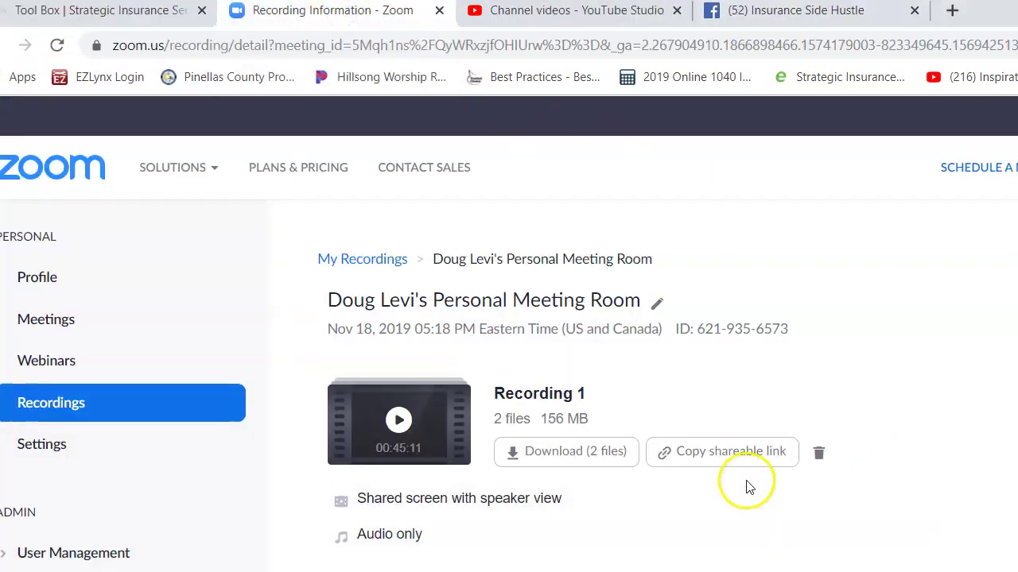
click(743, 455)
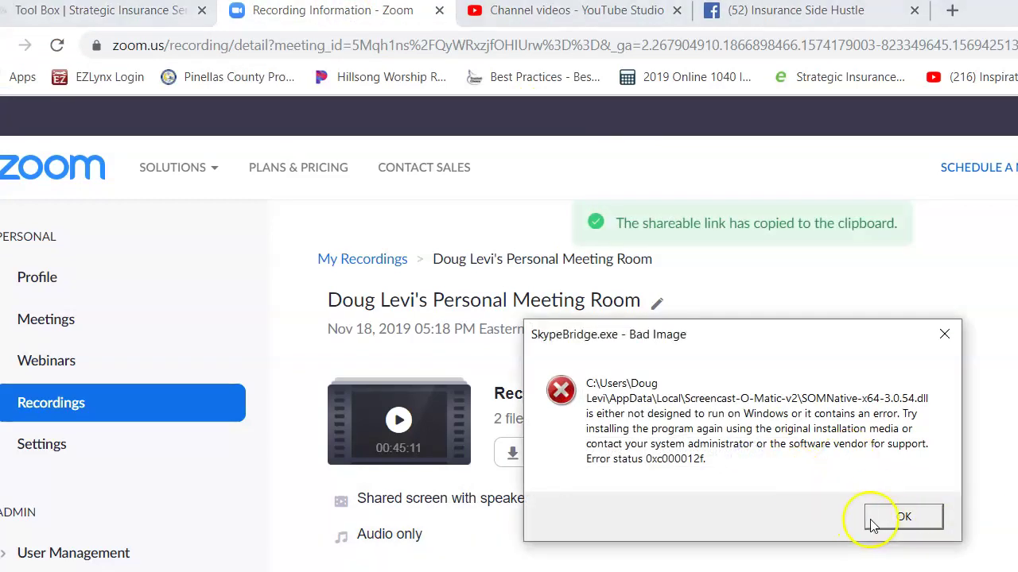
click(903, 517)
click(944, 332)
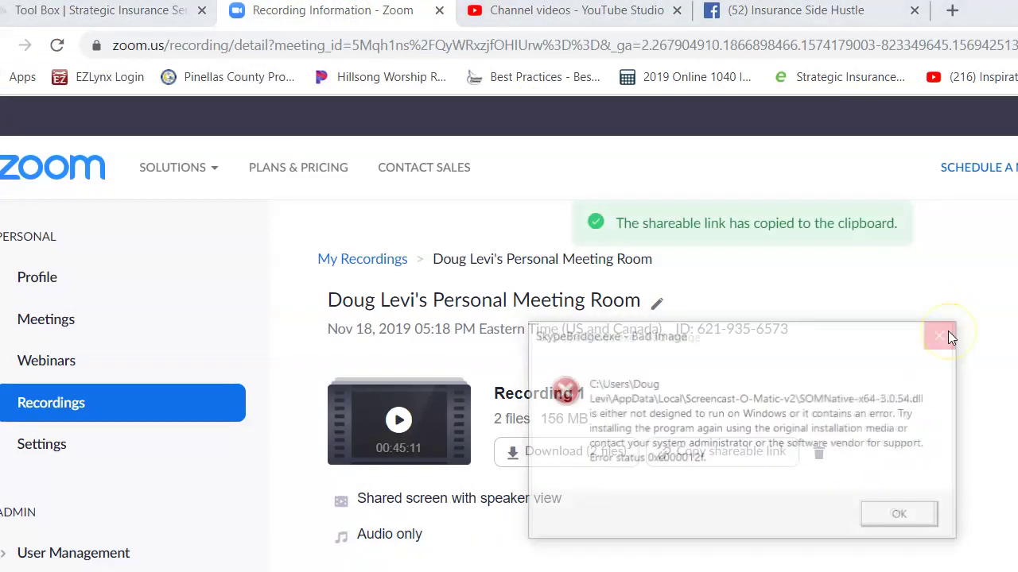
click(944, 332)
click(904, 516)
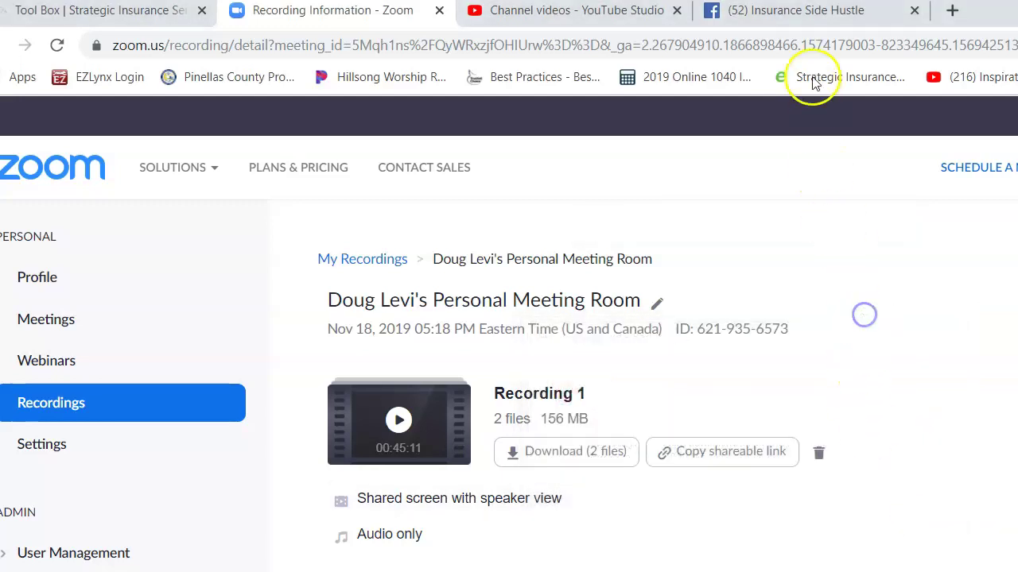
In the Facebook group post, paste the Zoom recording link with "New Advisor Training from 11-18-19- Topics" on the line above it.
click(795, 14)
click(575, 406)
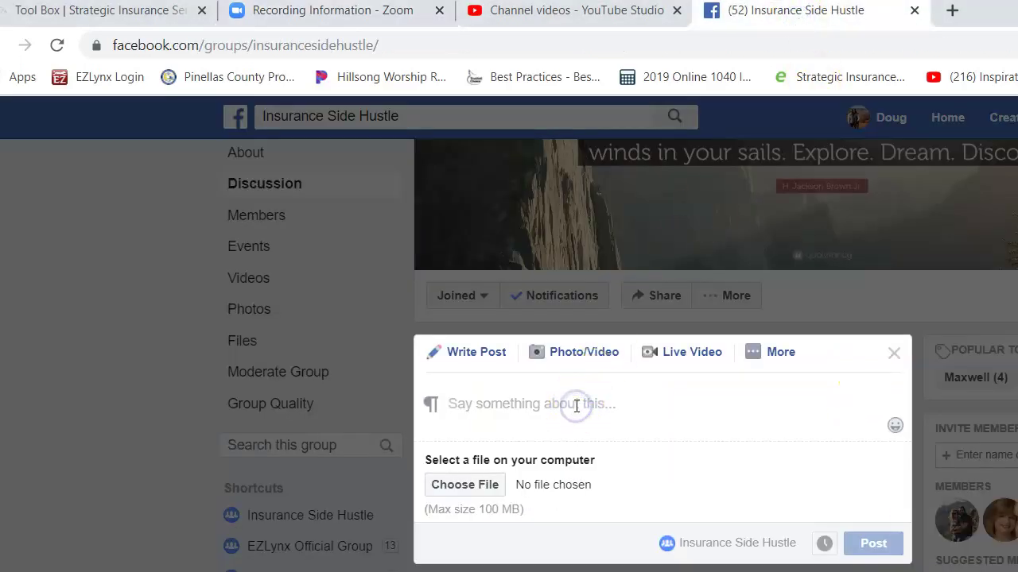
click(576, 10)
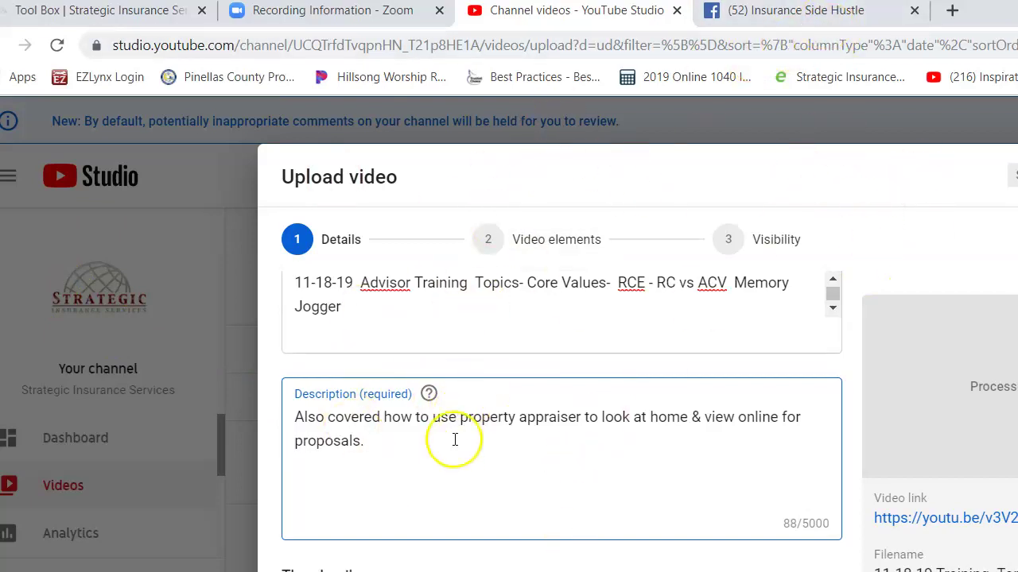
click(756, 11)
click(604, 413)
key(ctrl+v)
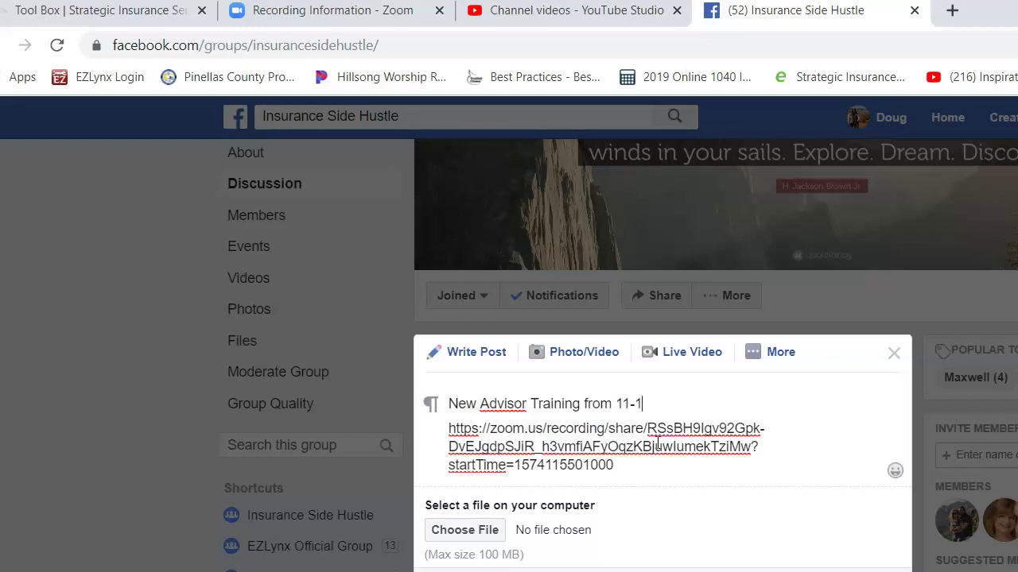
text(ics)
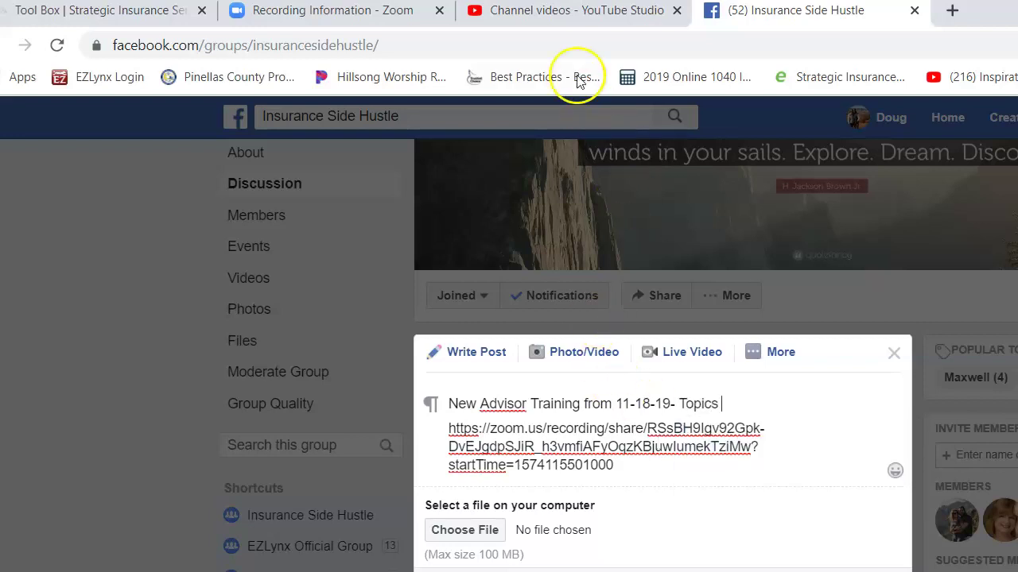
Copy the topic list "Core Values- RCE - RC vs ACV Memory Jogger" from the YouTube video title.
click(591, 11)
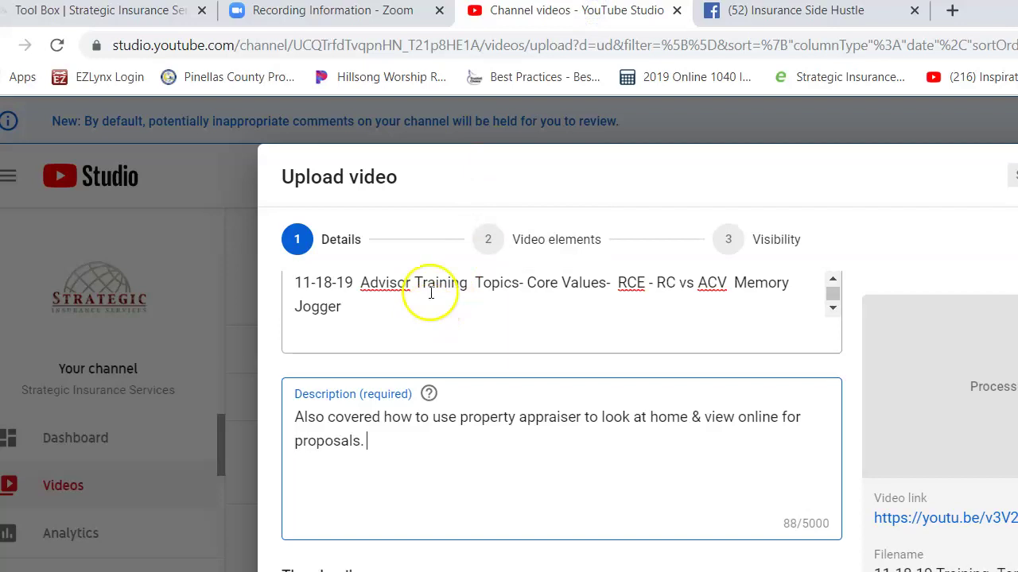
right_click(374, 284)
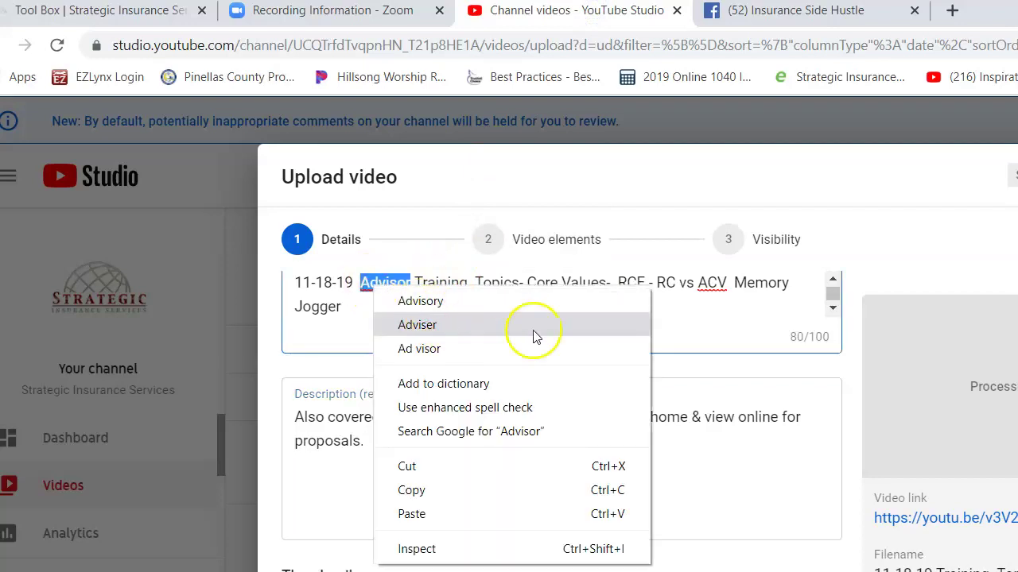
click(697, 323)
triple_click(697, 323)
click(505, 284)
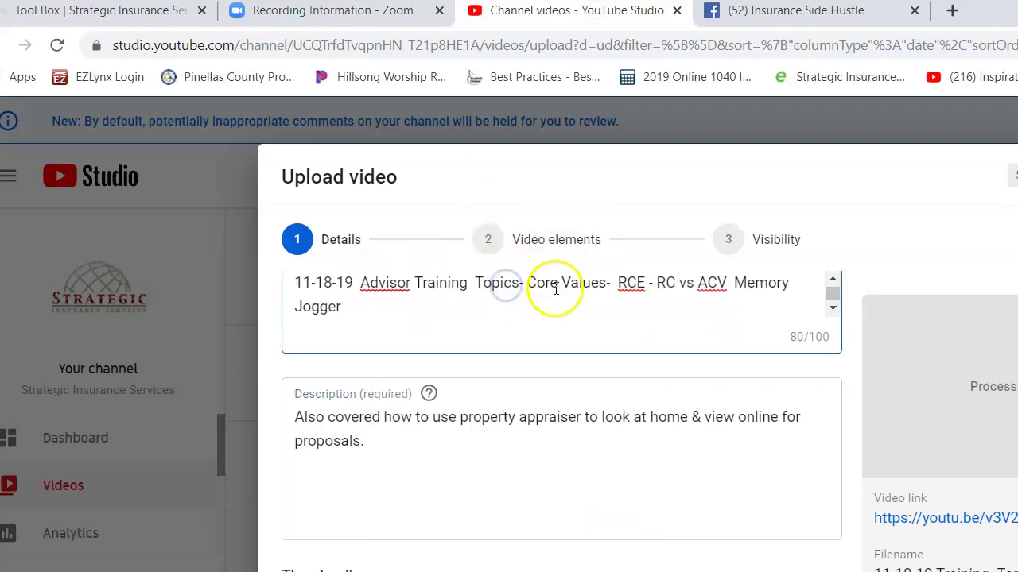
drag(528, 283, 604, 358)
key(ctrl+c)
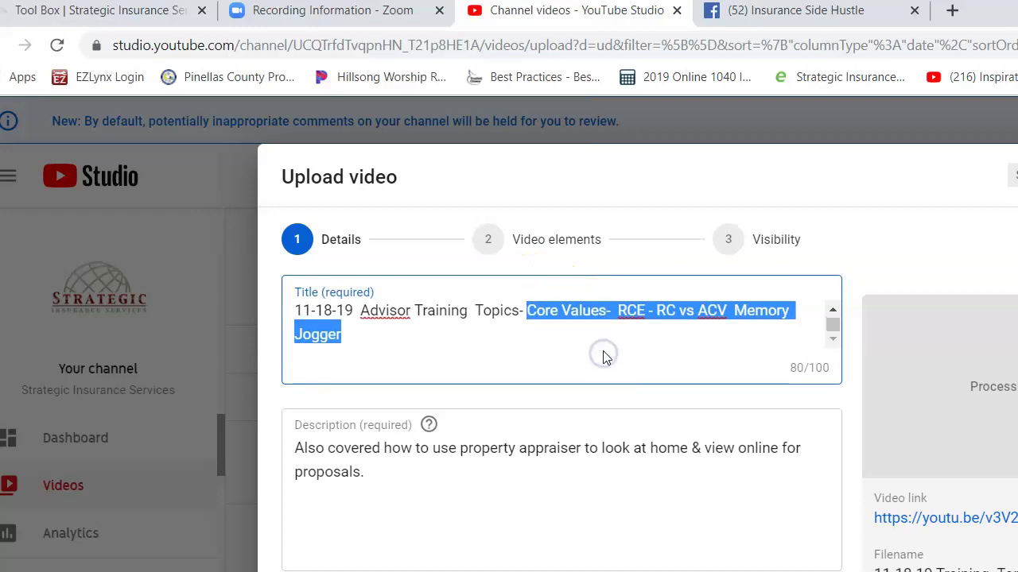
Return to the Facebook post, dismiss the error dialogs and paste the copied topic list after "Topics".
click(771, 17)
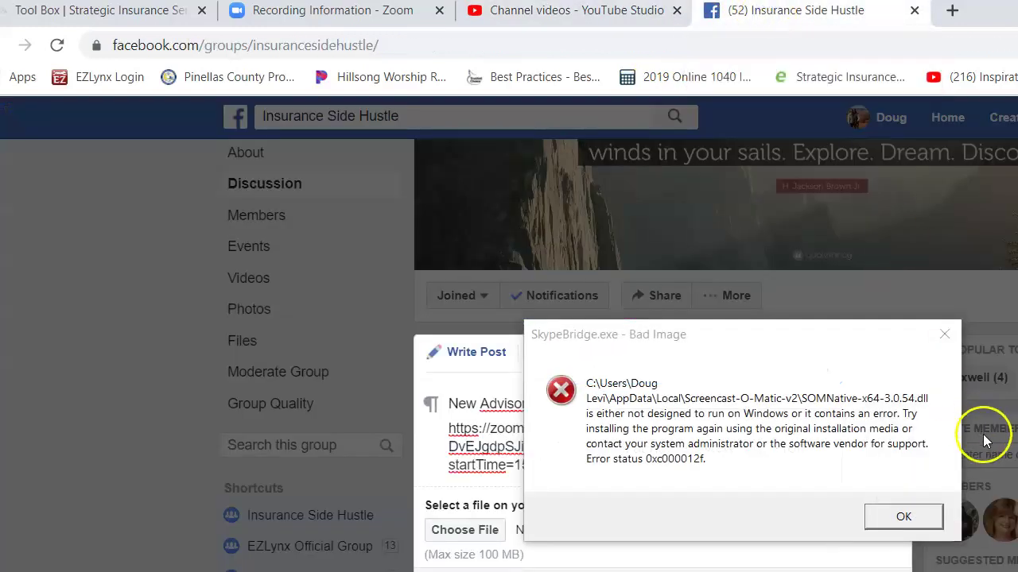
click(922, 515)
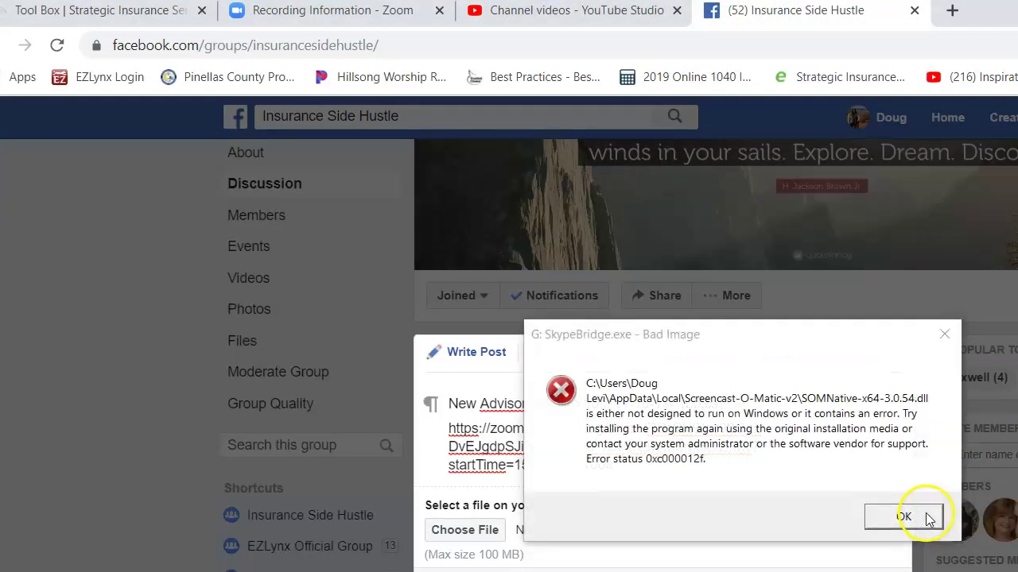
click(903, 516)
click(943, 343)
click(903, 517)
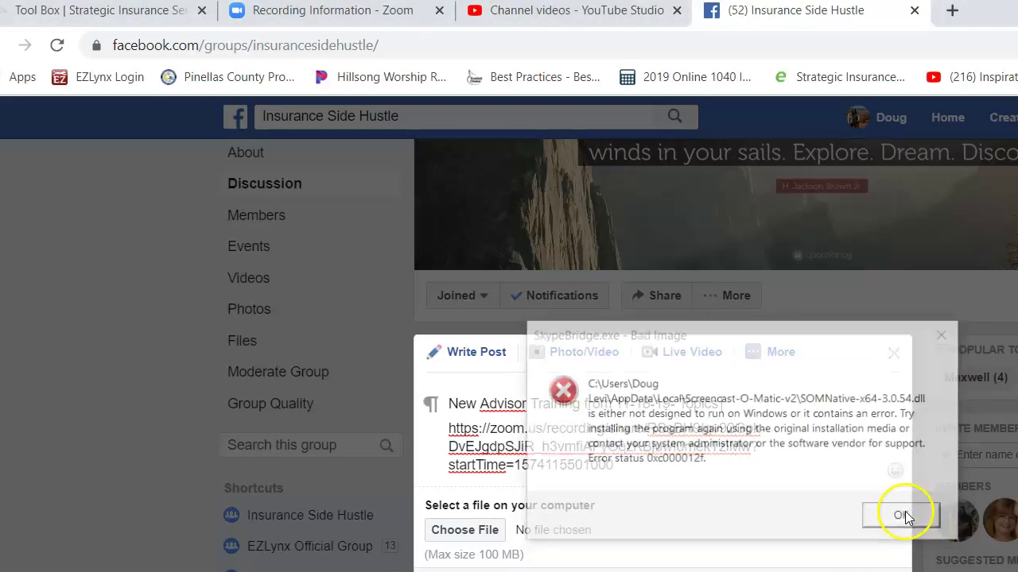
click(719, 403)
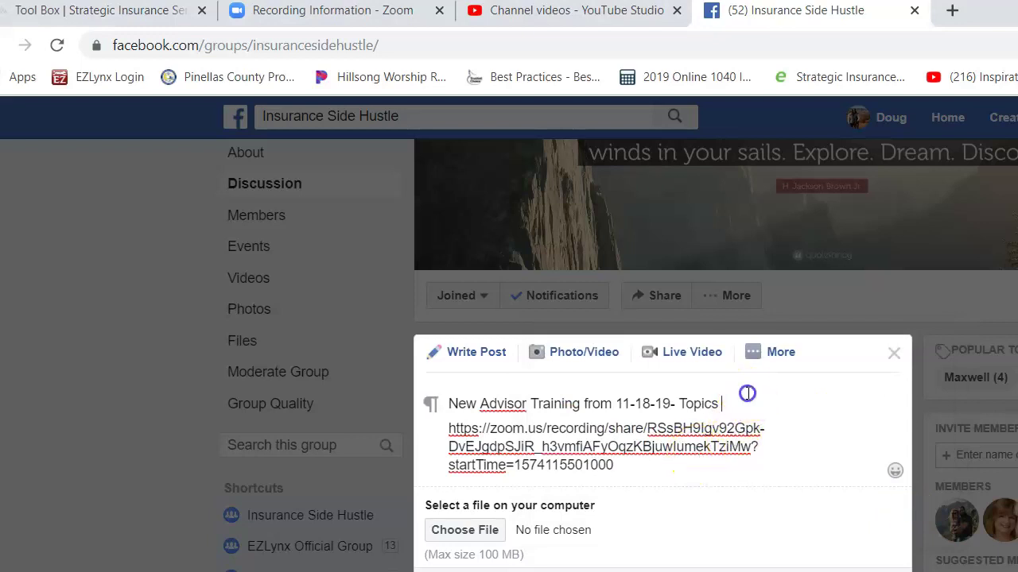
key(ctrl+v)
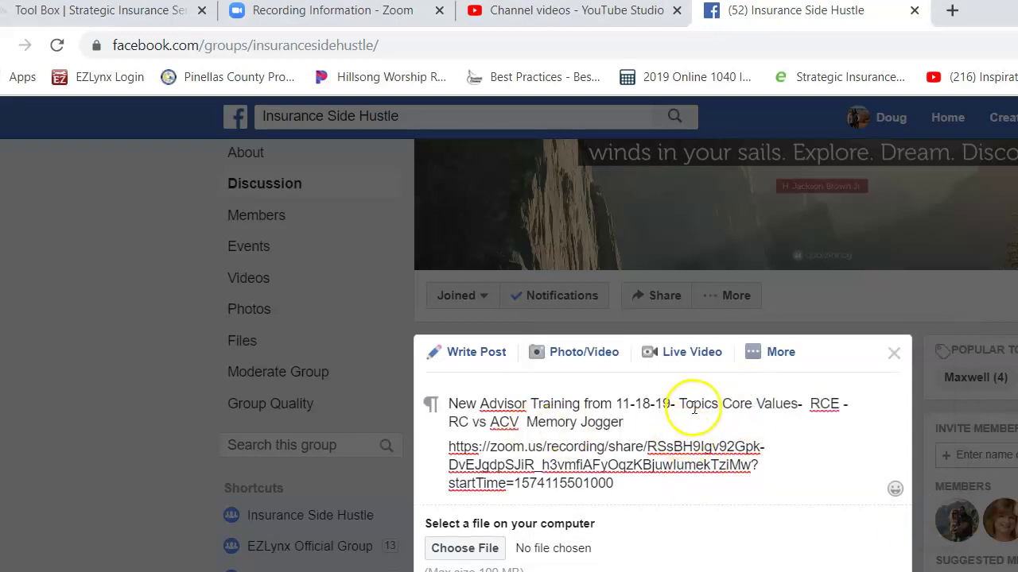
Insert "7 Habits of Responsible People-" between Core Values and RCE in the post text.
text(7 Habits of)
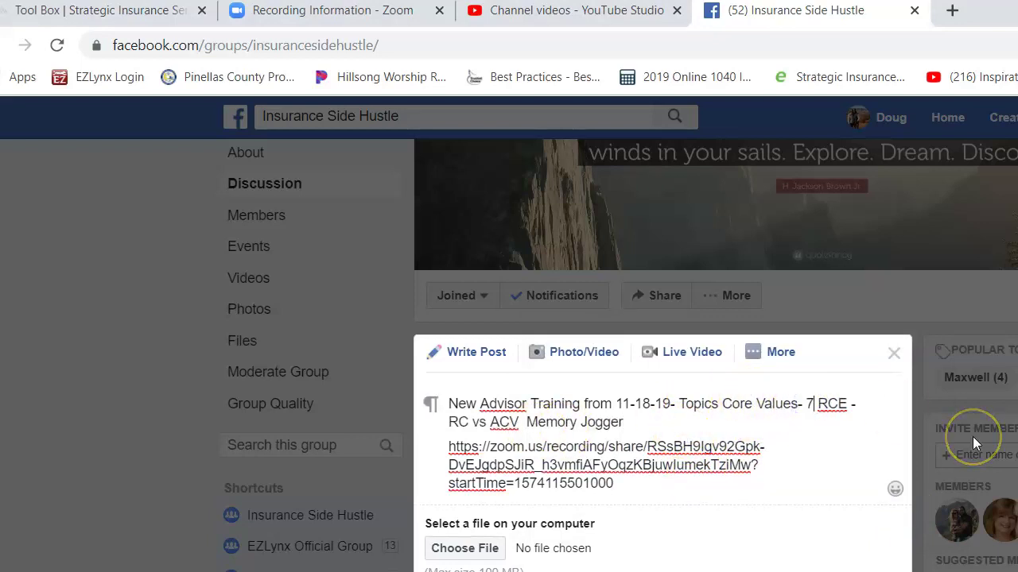
text( Responsible People-)
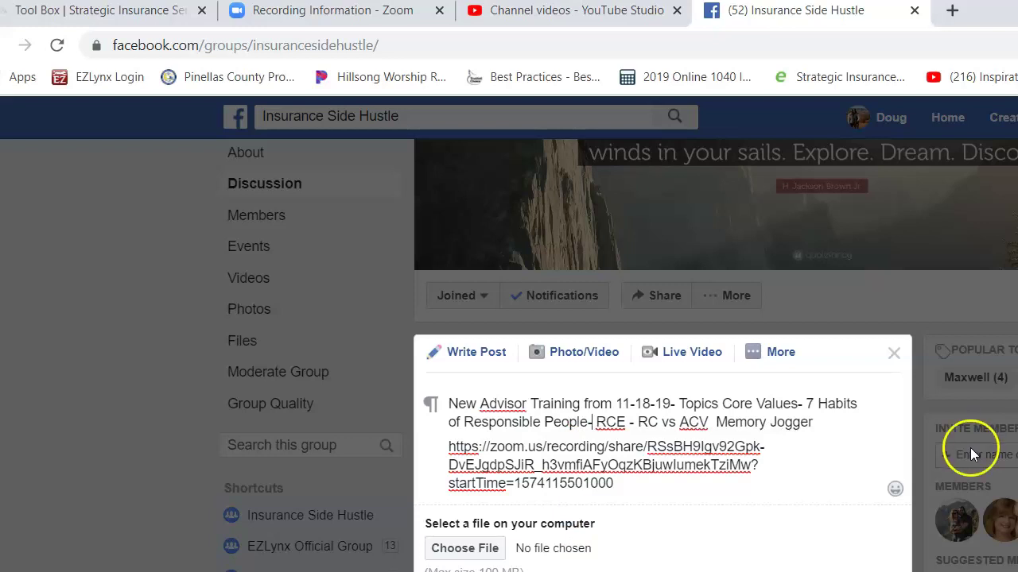
scroll(970, 448, down, 1)
click(778, 386)
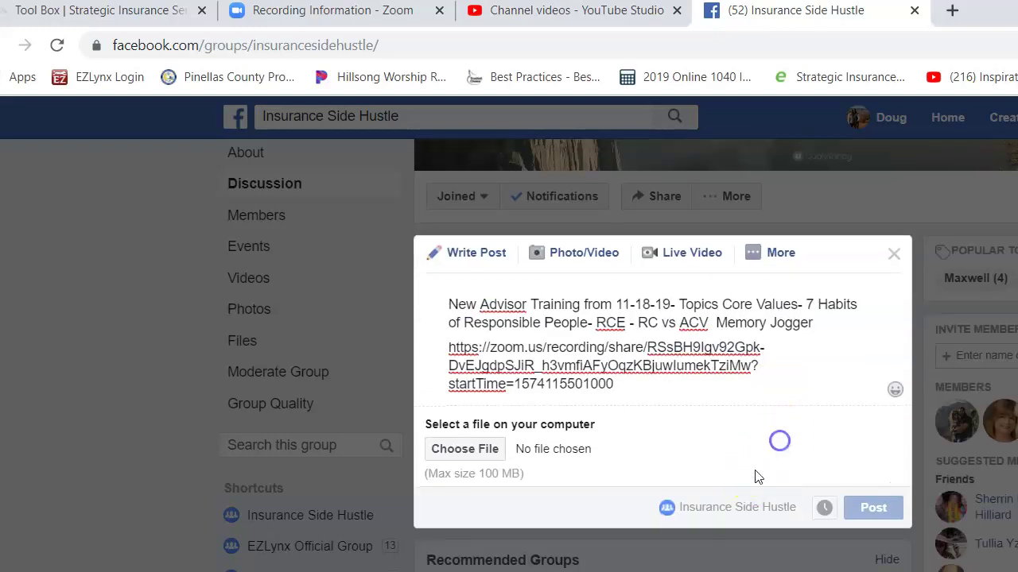
click(527, 452)
click(484, 448)
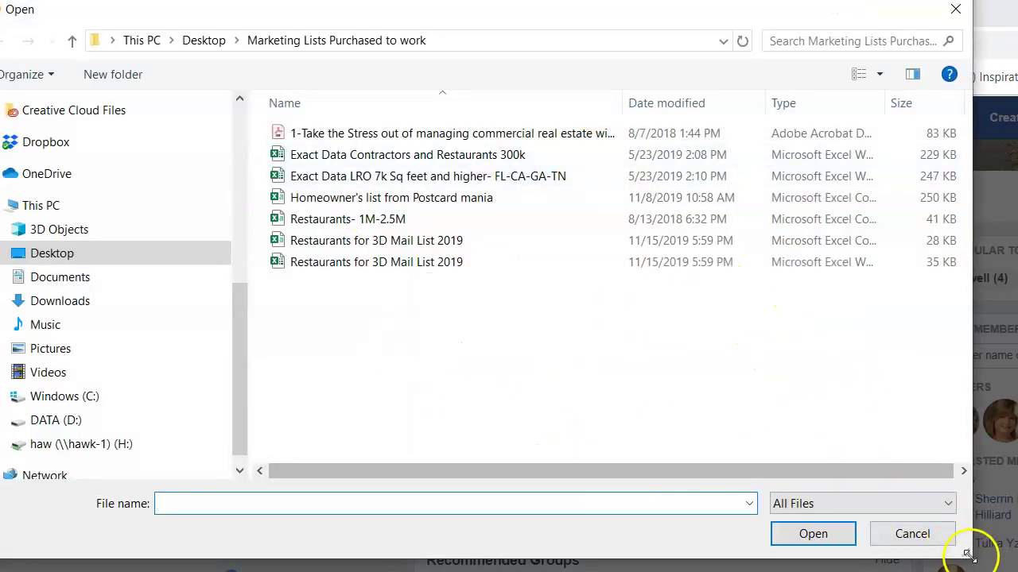
click(914, 535)
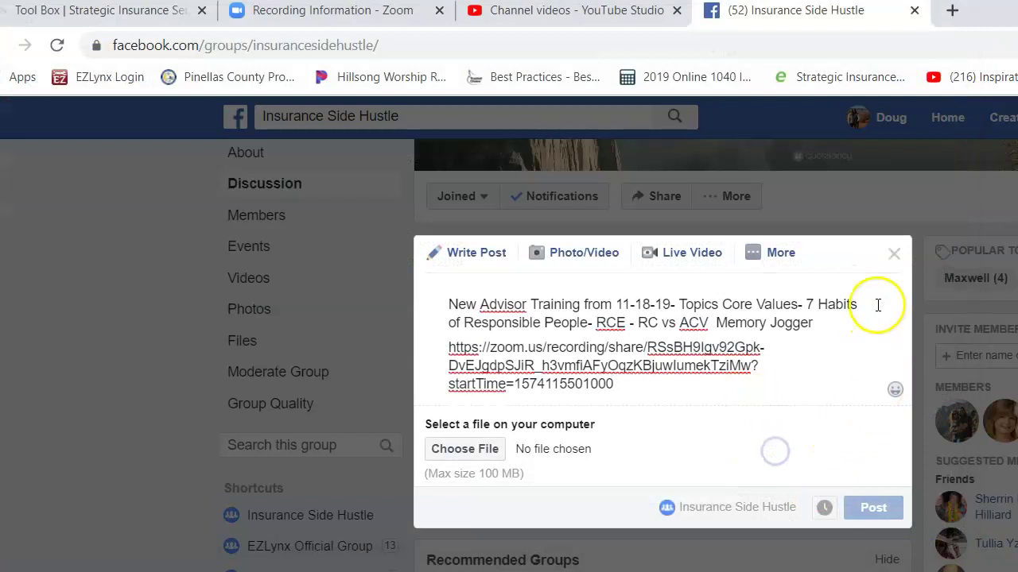
drag(870, 311, 772, 450)
click(727, 508)
click(817, 506)
click(803, 306)
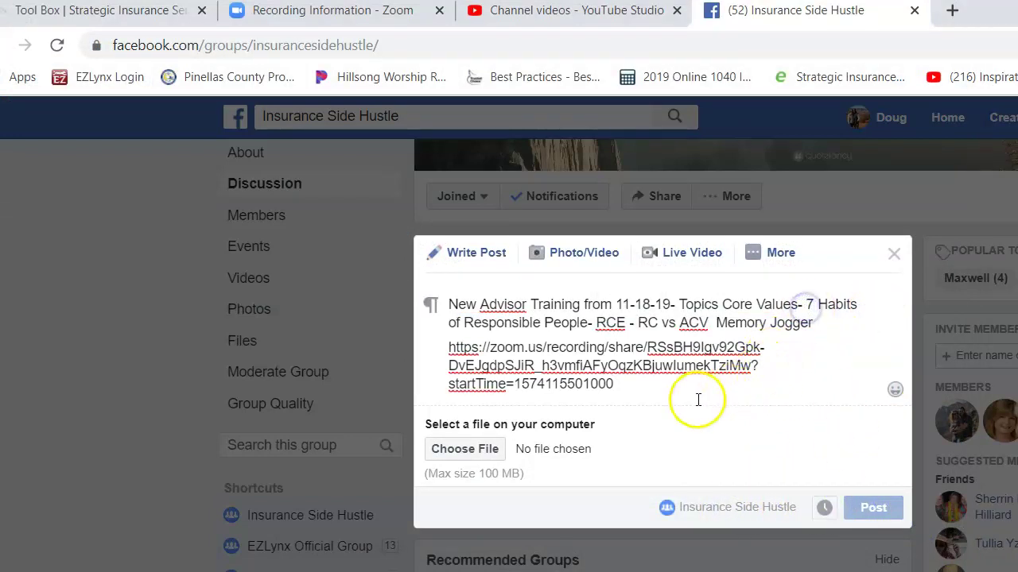
Cut the entire text, including the Zoom link, out of the file post and dismiss the error dialog.
click(613, 384)
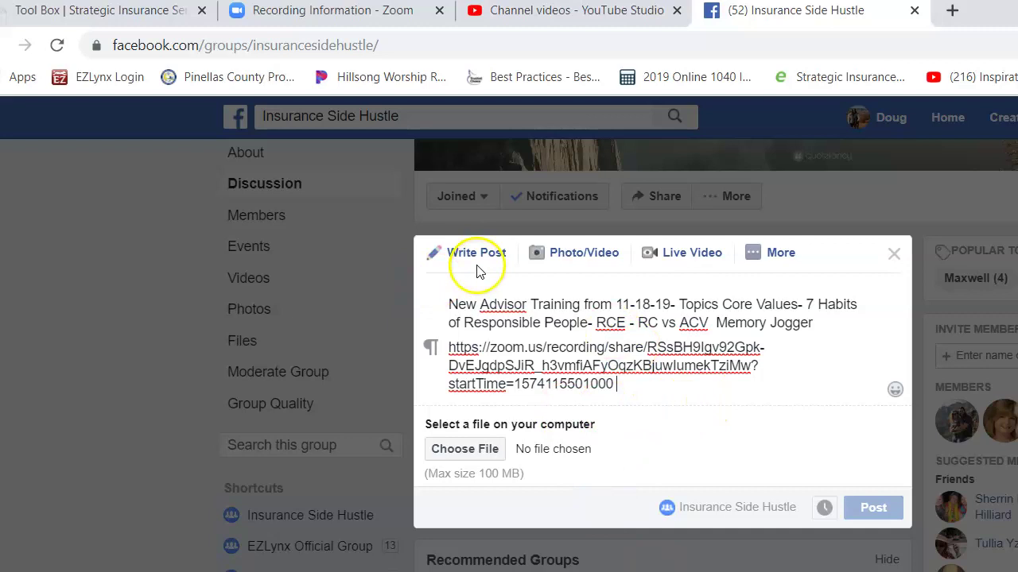
drag(733, 383, 403, 275)
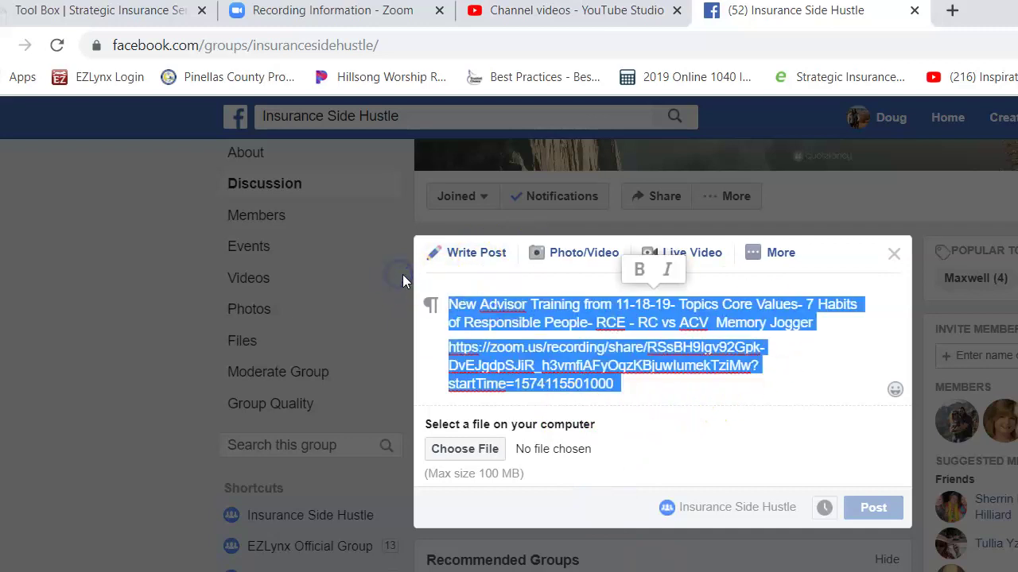
key(ctrl+x)
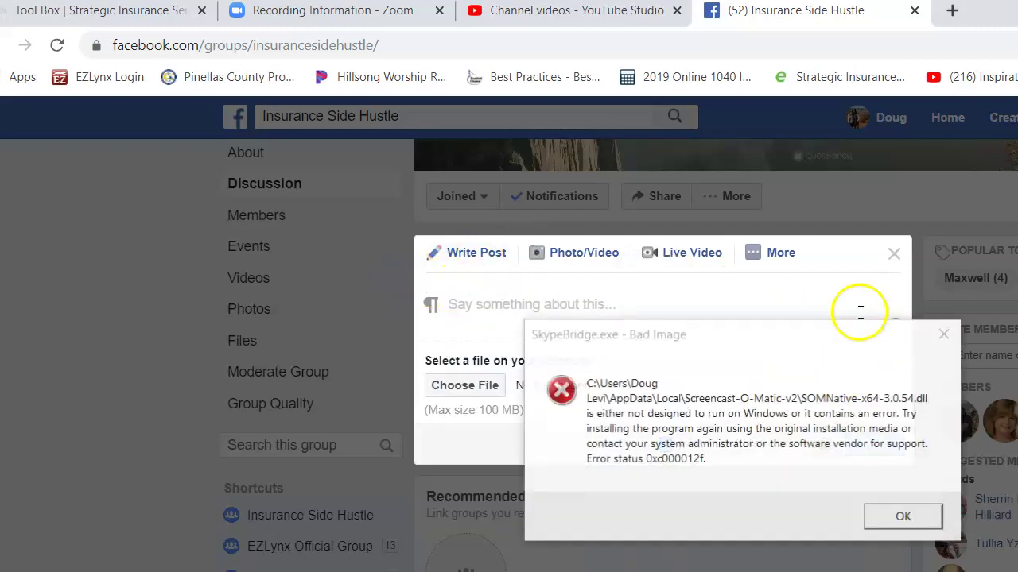
click(894, 515)
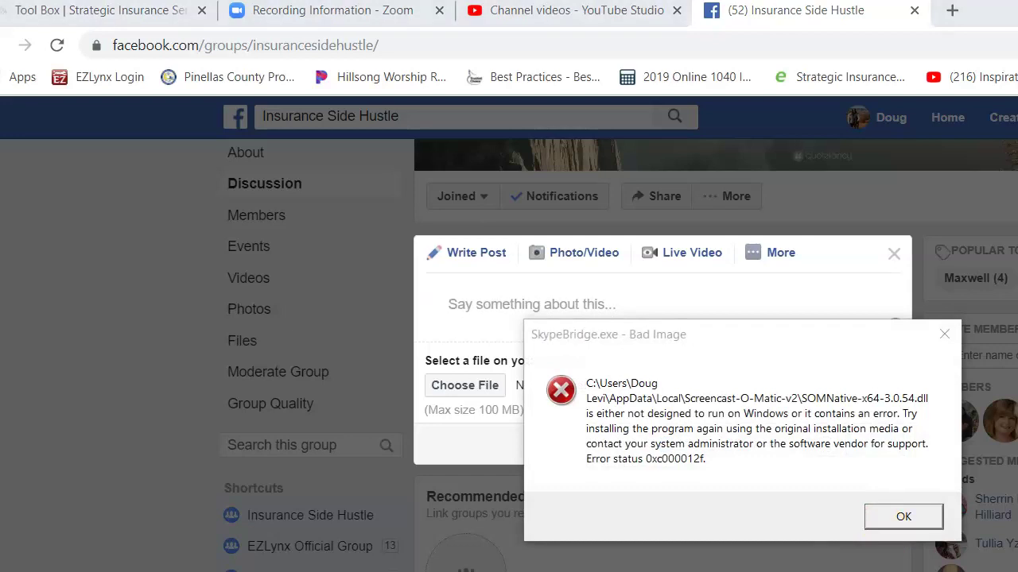
Switch to Outlook, bring up a new blank email message and dismiss the SkypeBridge error dialogs.
key(alt+Tab)
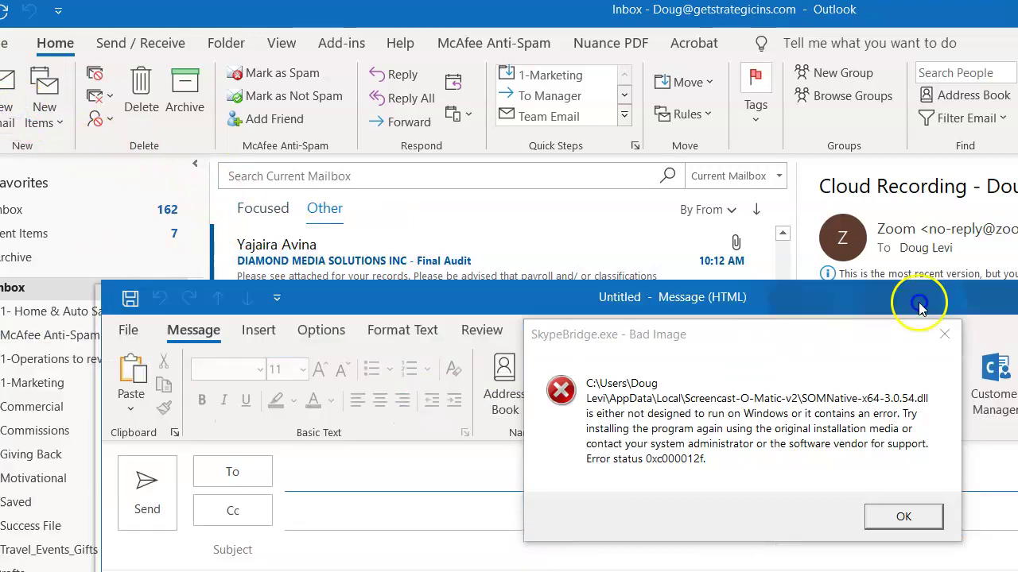
click(936, 519)
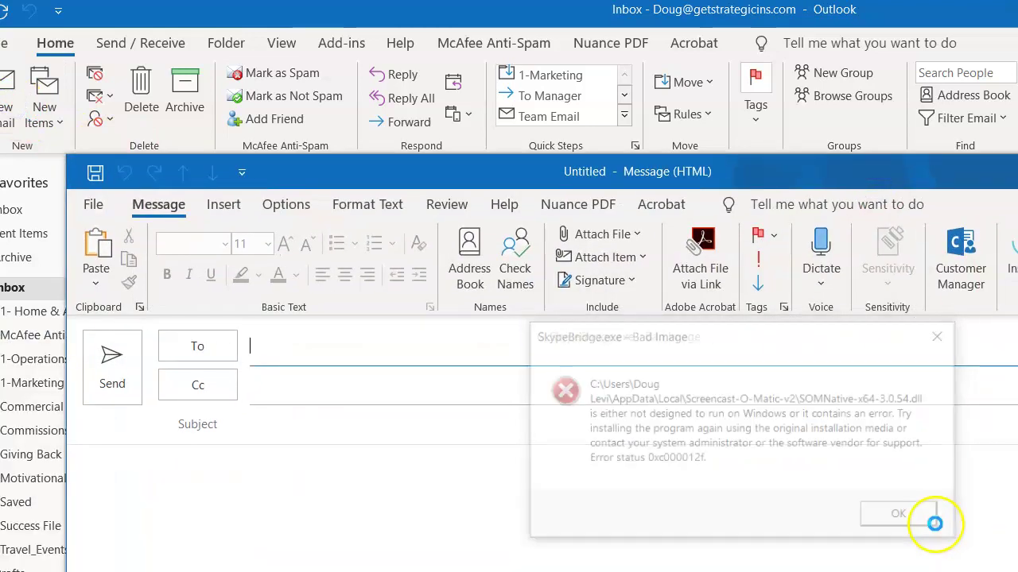
click(935, 519)
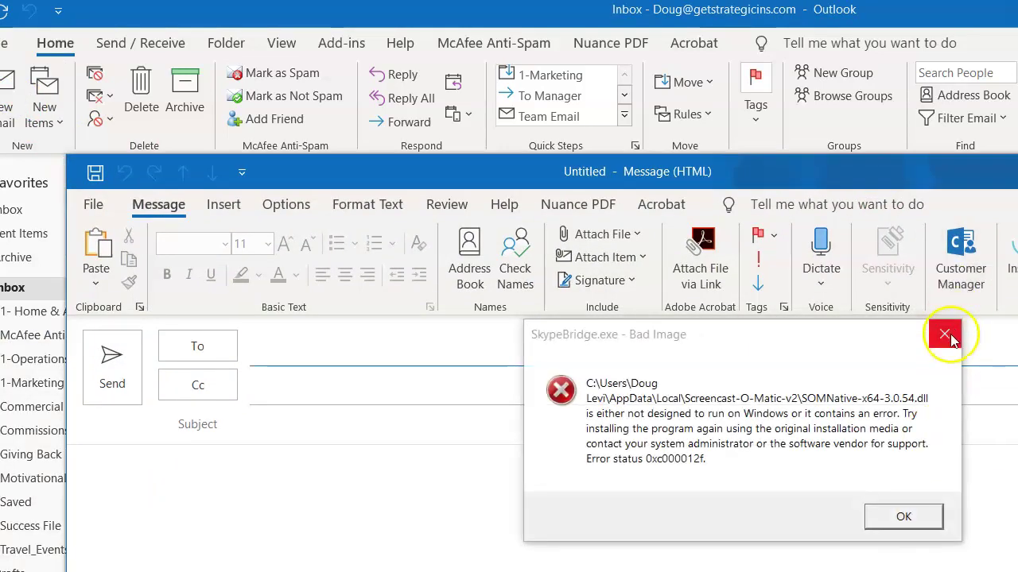
click(950, 335)
click(908, 516)
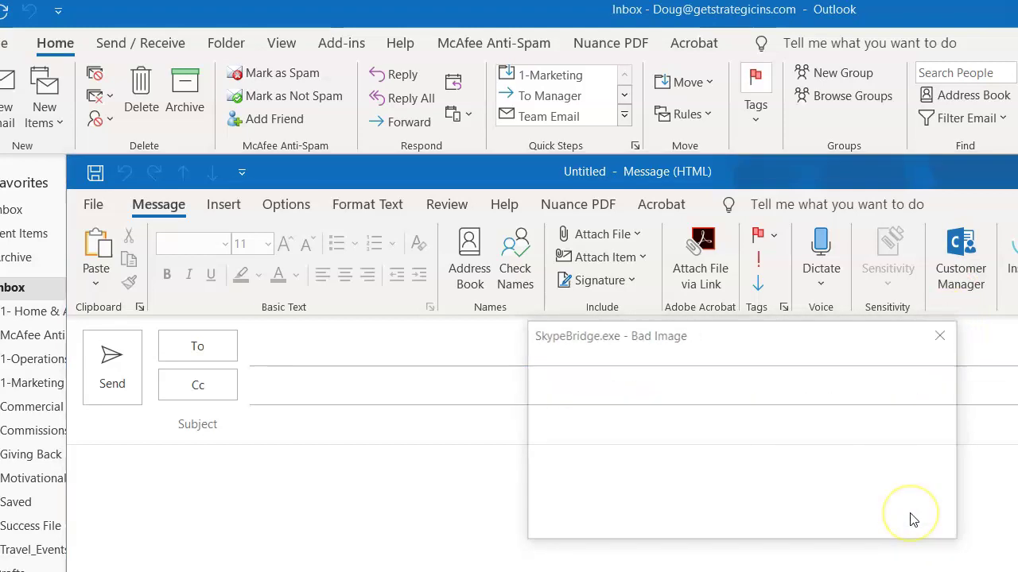
click(909, 516)
click(908, 517)
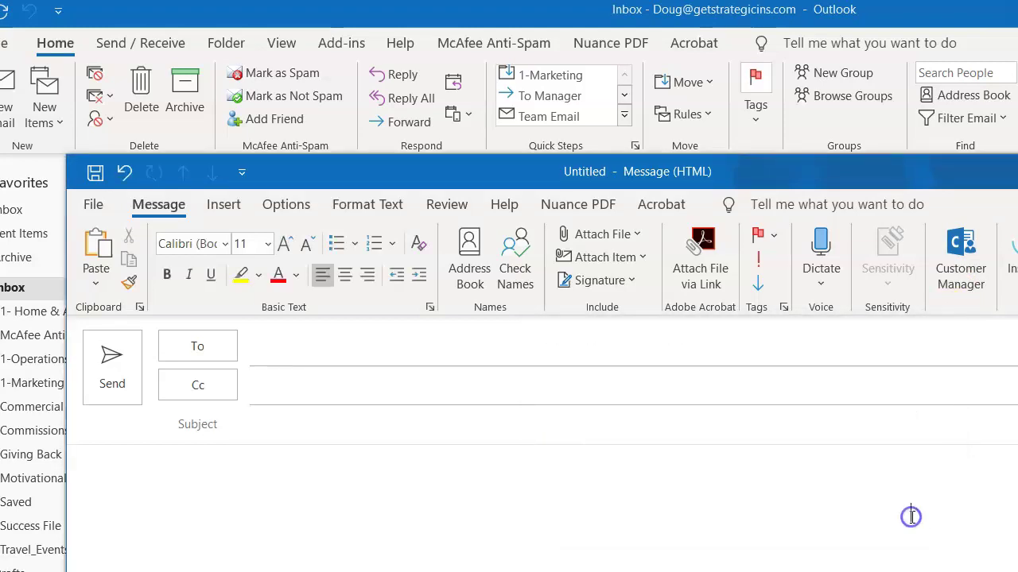
Address the email to the New Advisors group.
click(308, 350)
text(new)
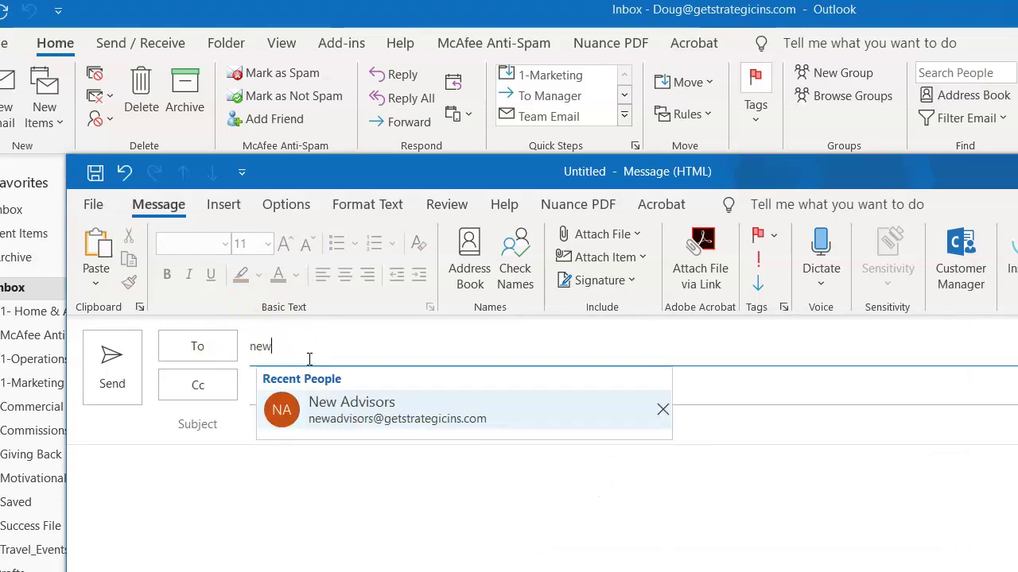
key(Return)
key(Tab)
key(Tab)
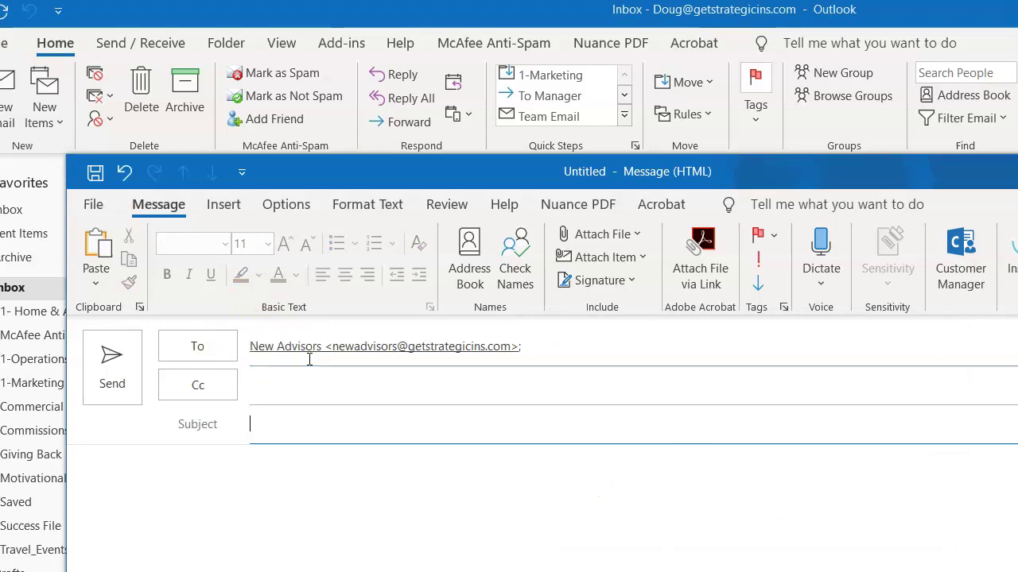
Paste the cut post text into the message body, add a line break after the Zoom link, and activate the subject line.
click(314, 493)
key(ctrl+v)
click(939, 510)
key(Return)
click(454, 448)
click(294, 435)
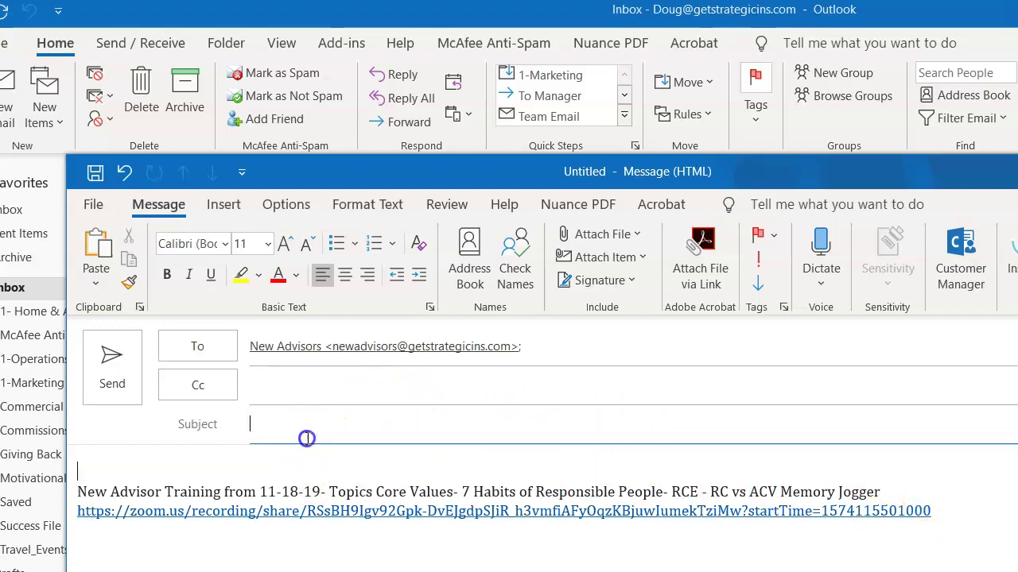